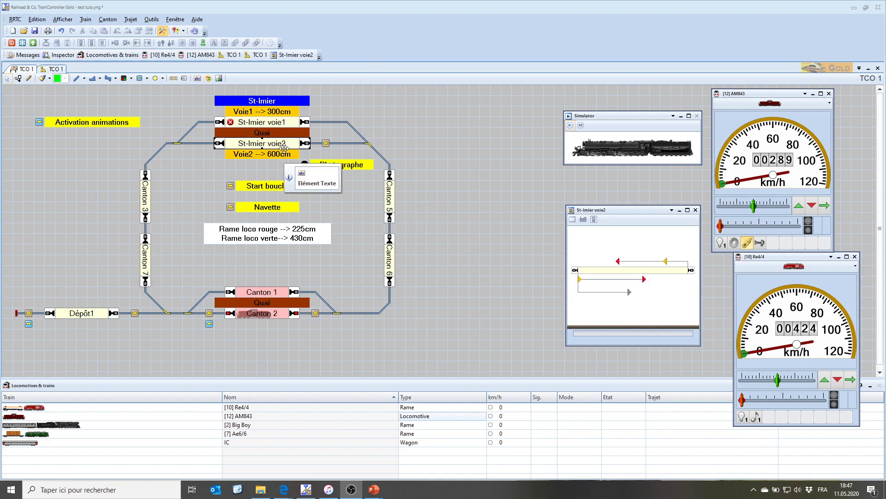
Step: Create a new macro and name it "Macro photographe"
click(37, 19)
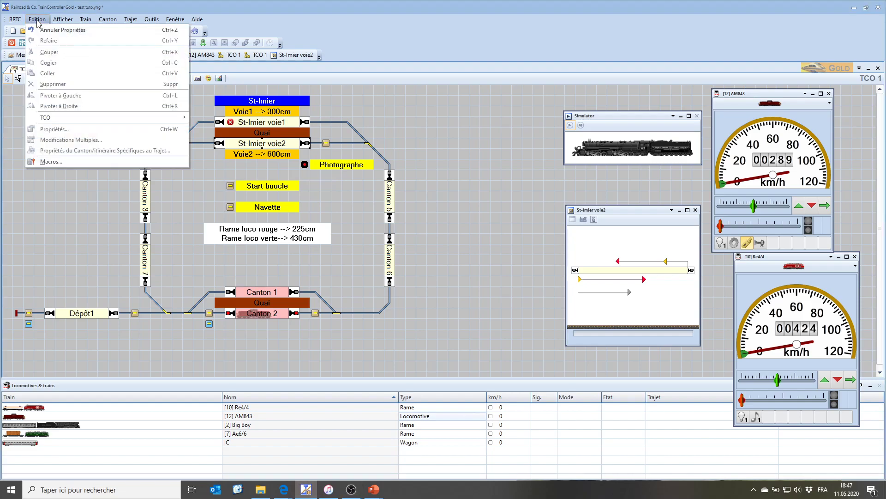
click(51, 162)
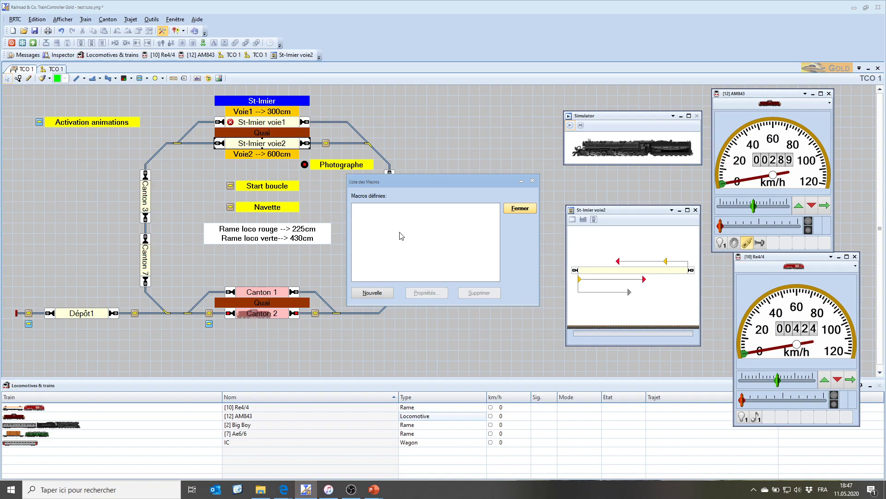
click(373, 293)
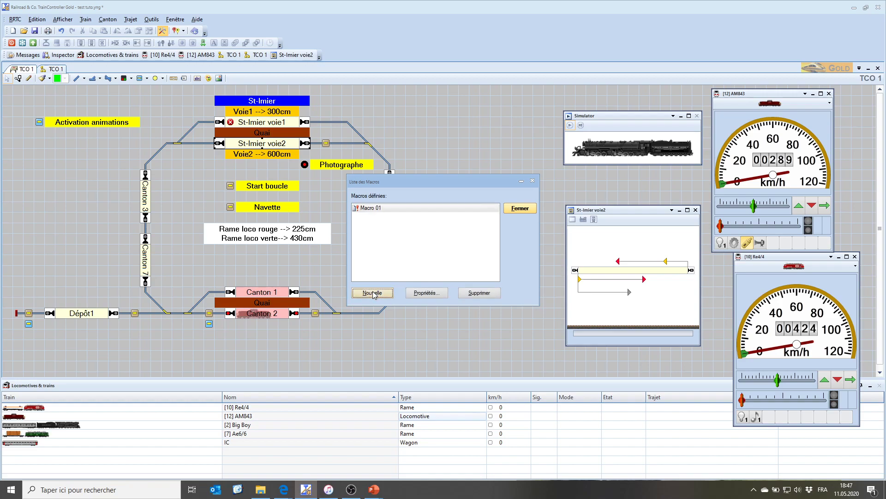
click(369, 208)
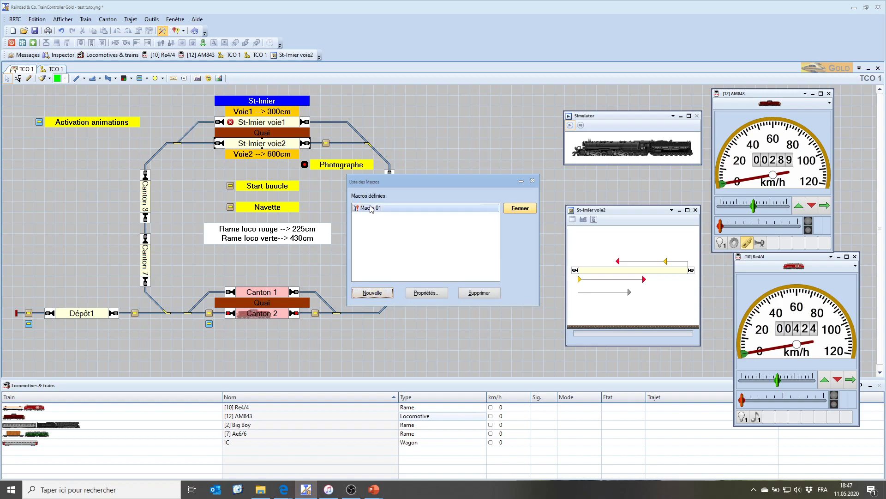
double_click(368, 208)
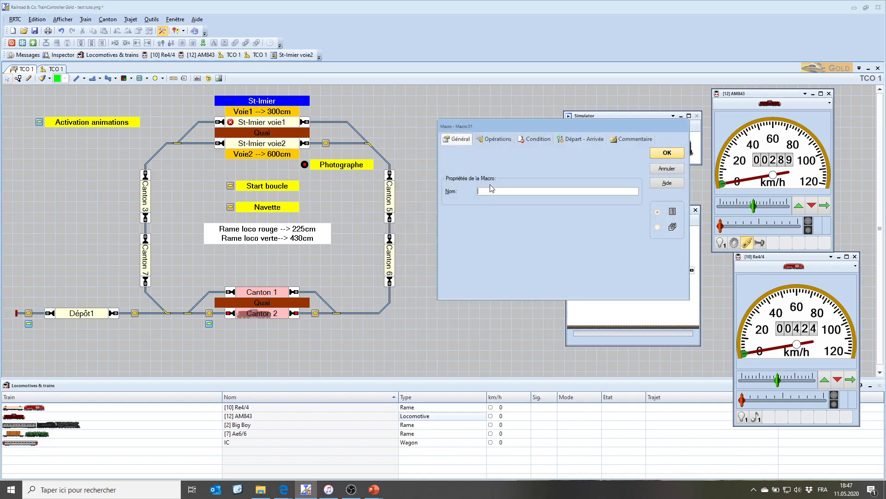
text(Ma)
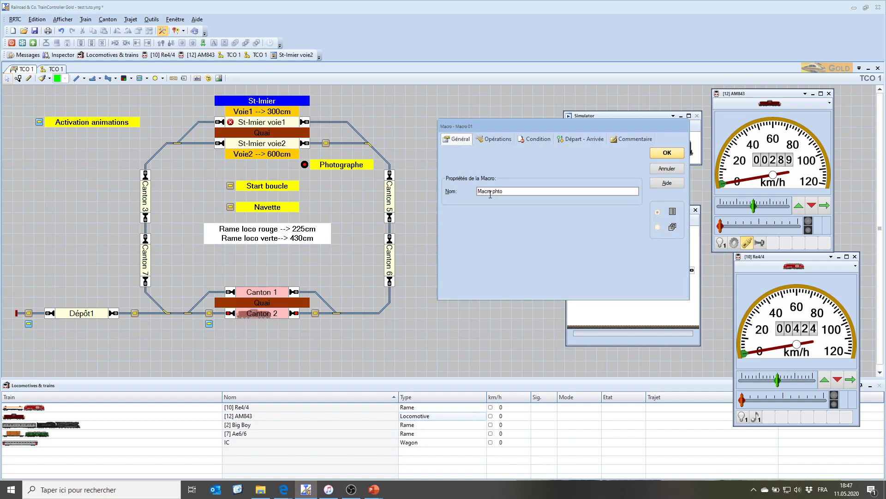
text(cro photographe)
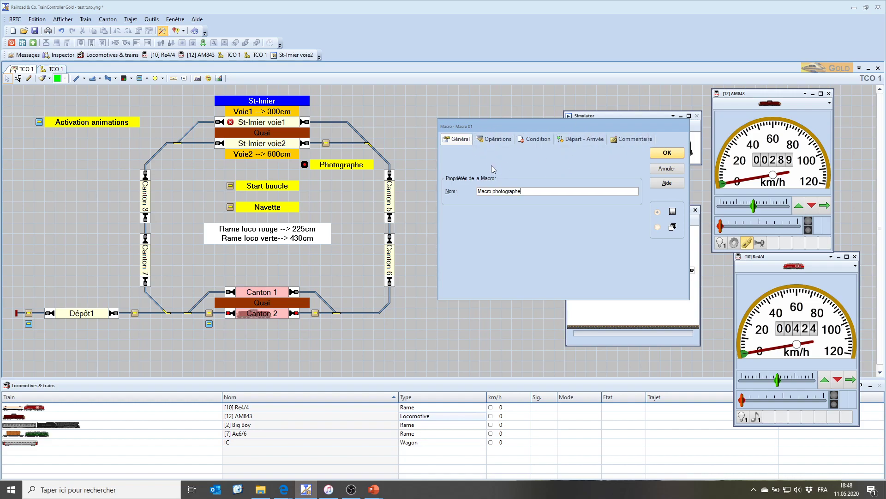
Step: Add the Photographe signal to the macro's operations and set it to the green aspect
click(496, 140)
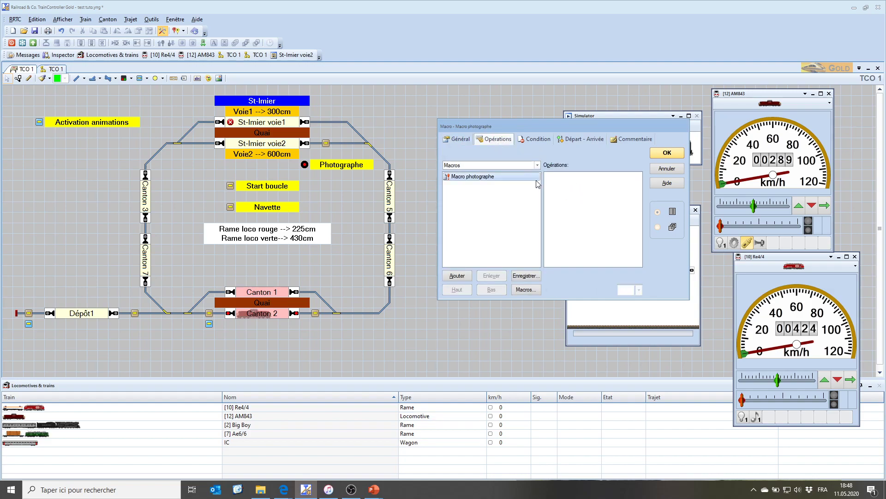
click(538, 165)
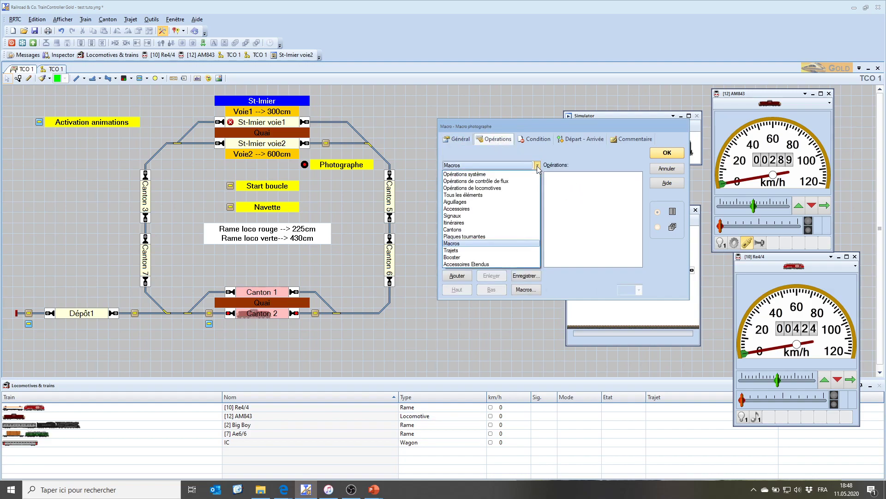
click(480, 216)
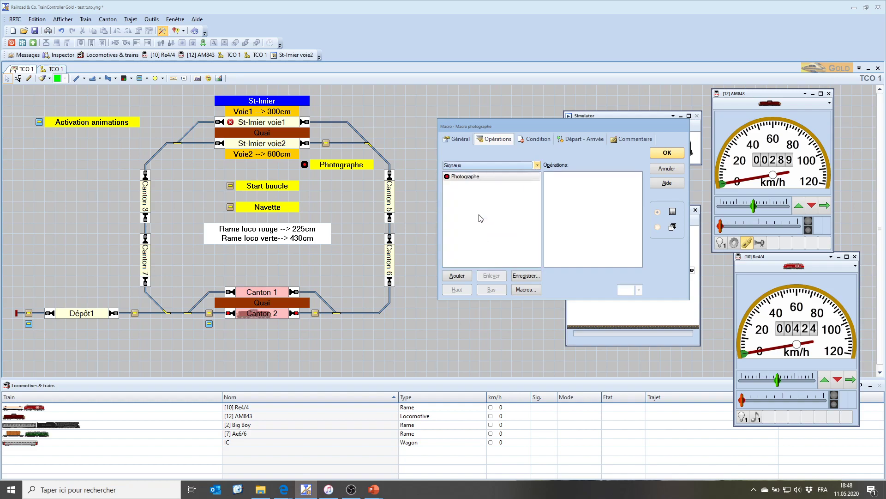
click(464, 179)
click(457, 276)
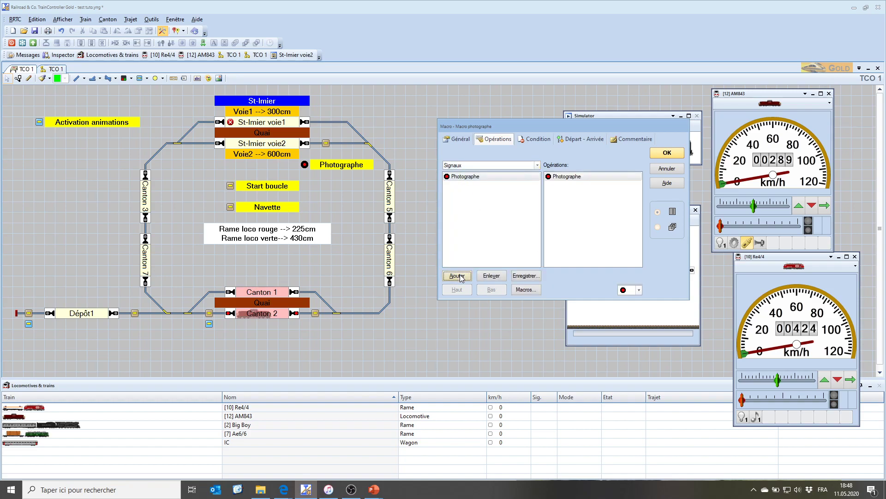
click(639, 290)
click(628, 300)
Step: Add a Délai flow-control operation after the signal and set it to 00:00:03.000
click(537, 166)
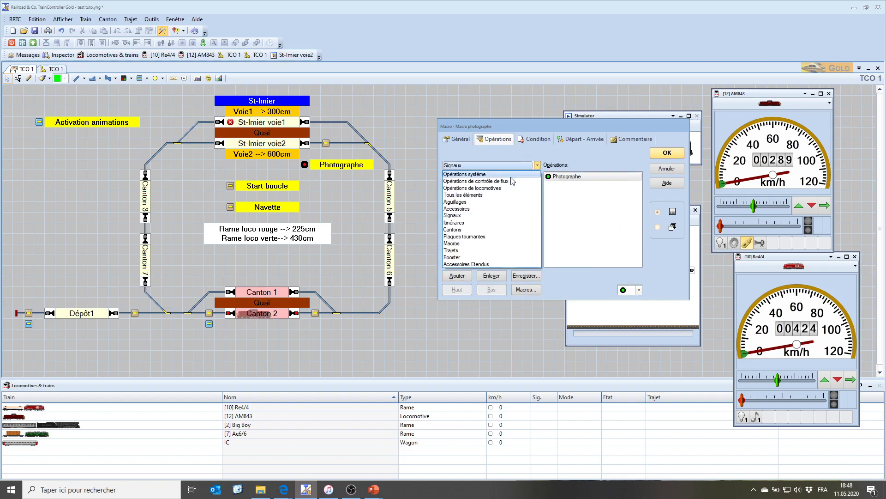
click(501, 180)
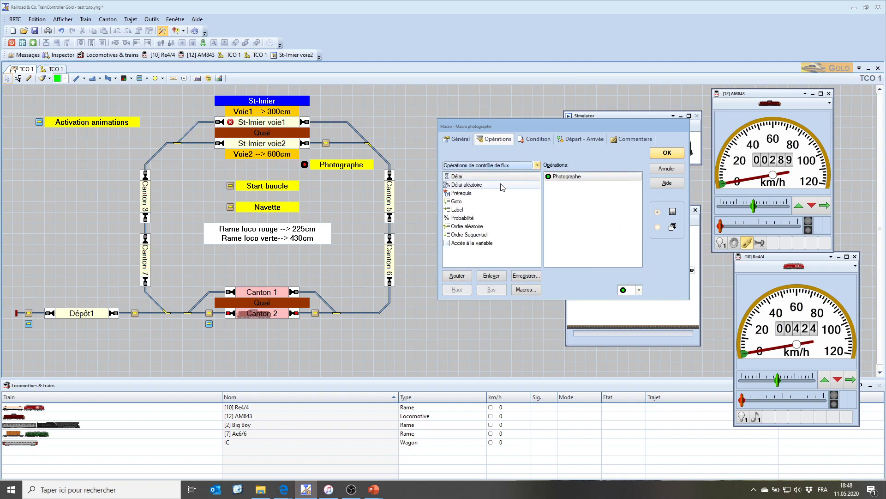
click(454, 180)
click(456, 276)
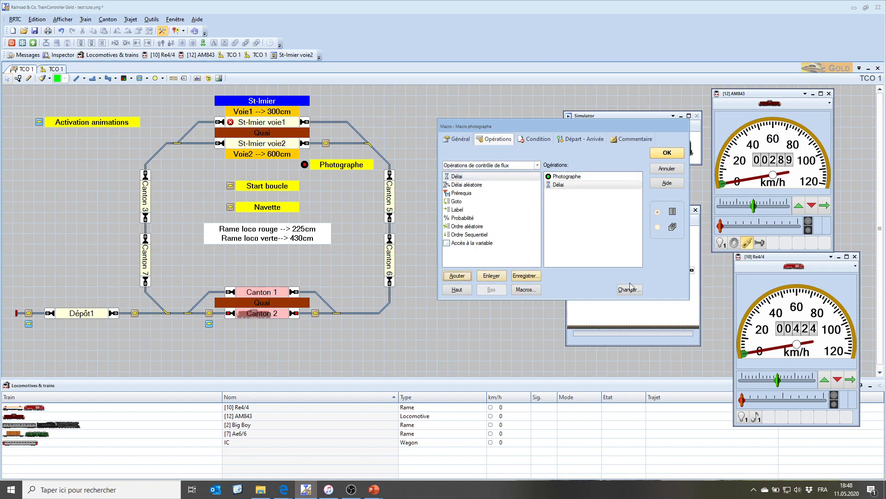
click(629, 289)
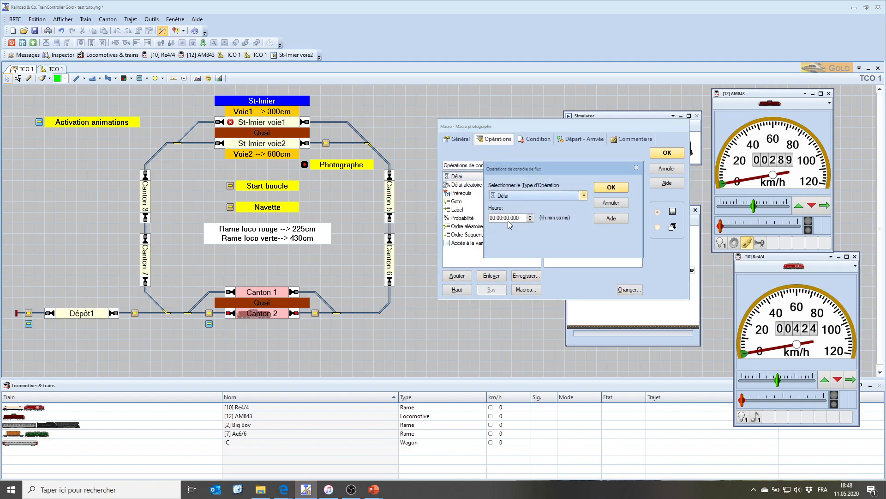
click(506, 218)
click(530, 216)
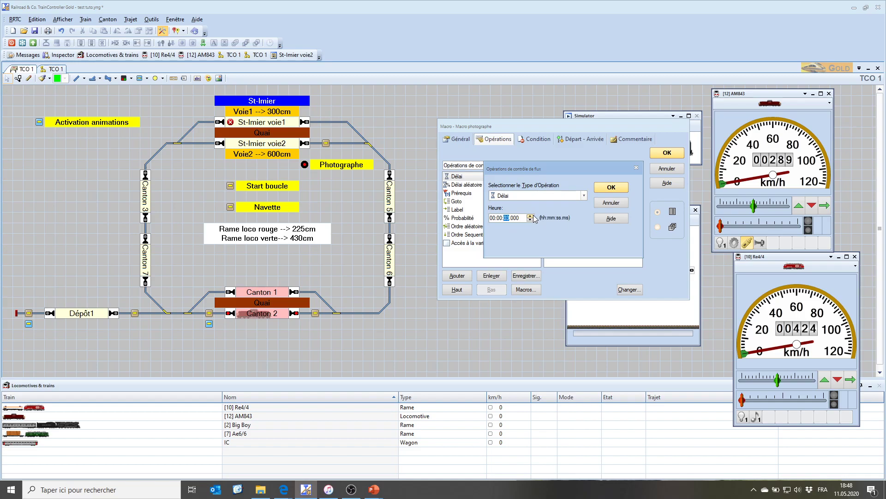
click(622, 186)
Step: Add the Photographe signal with the red aspect after the delay and save the macro
click(530, 166)
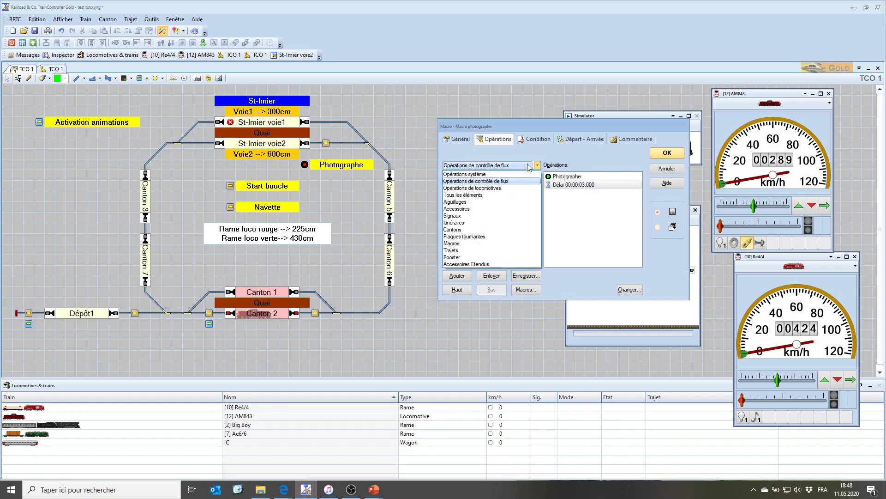
click(476, 216)
click(476, 177)
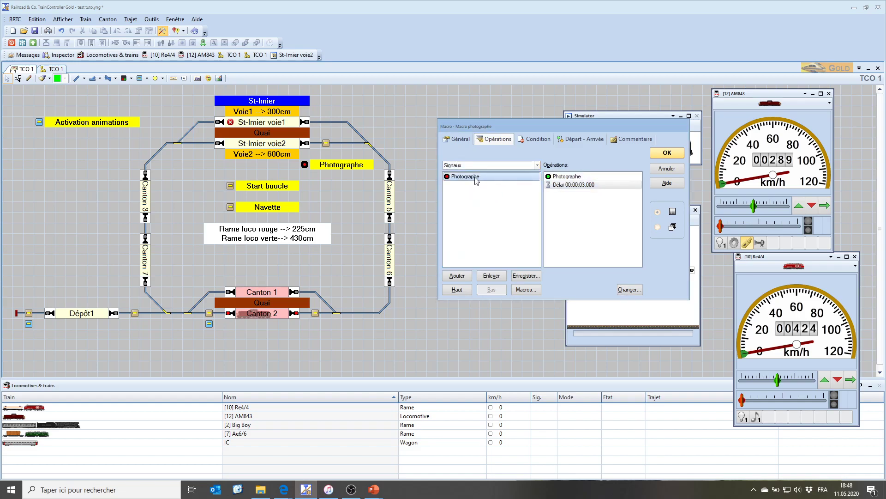
click(457, 275)
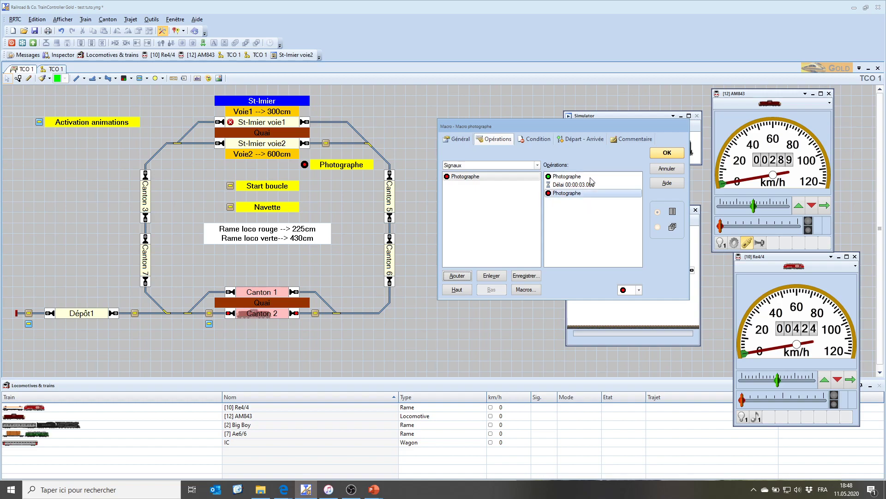
click(567, 196)
right_click(567, 196)
click(586, 192)
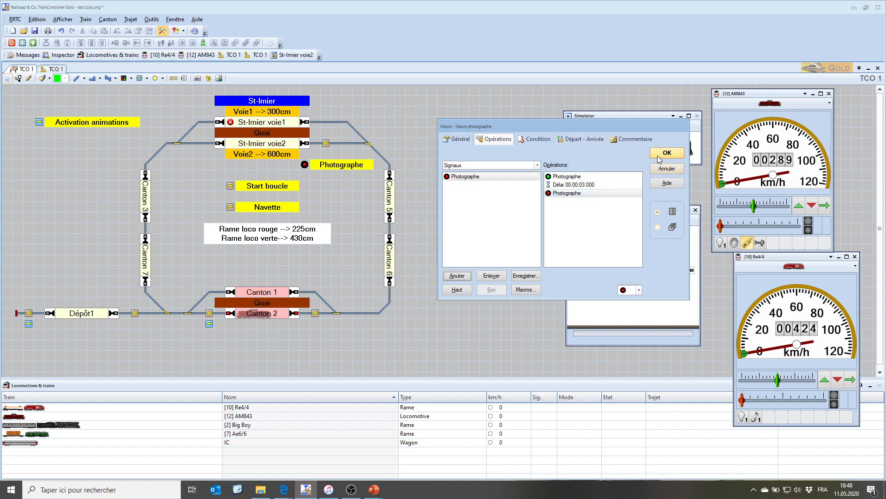
click(658, 156)
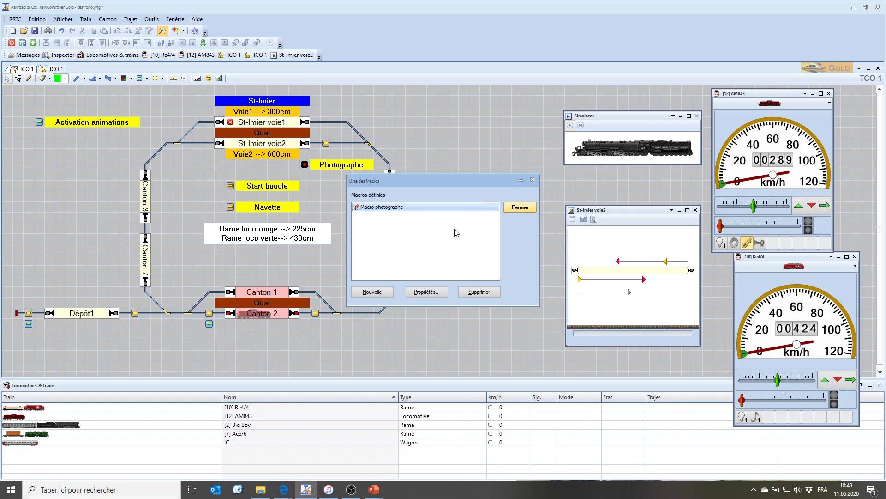
Step: Create a second macro and name it "Macros sifflet"
click(369, 296)
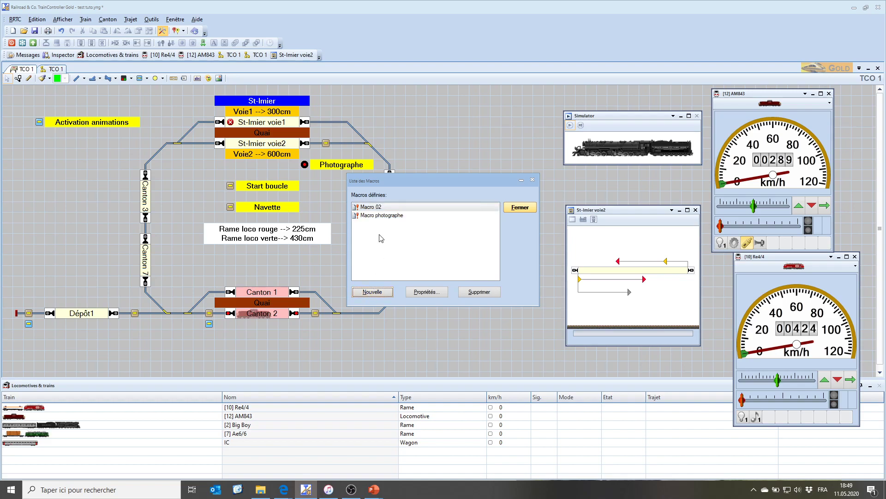
double_click(375, 208)
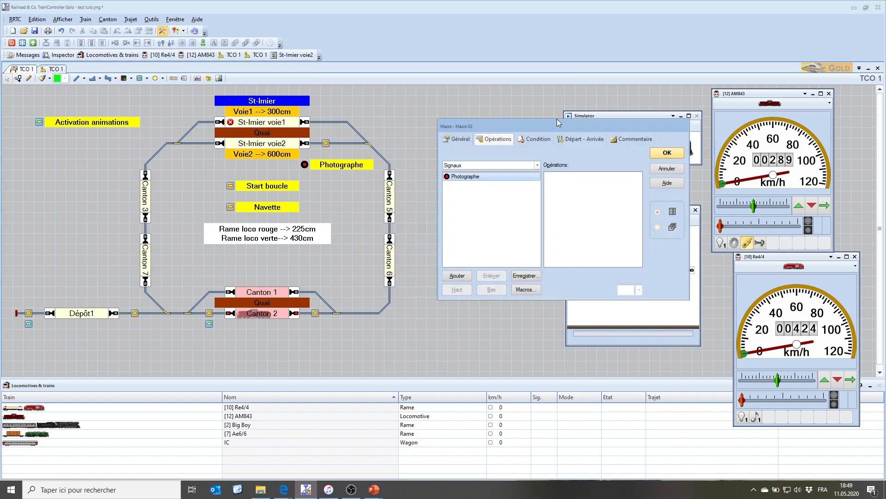
click(459, 139)
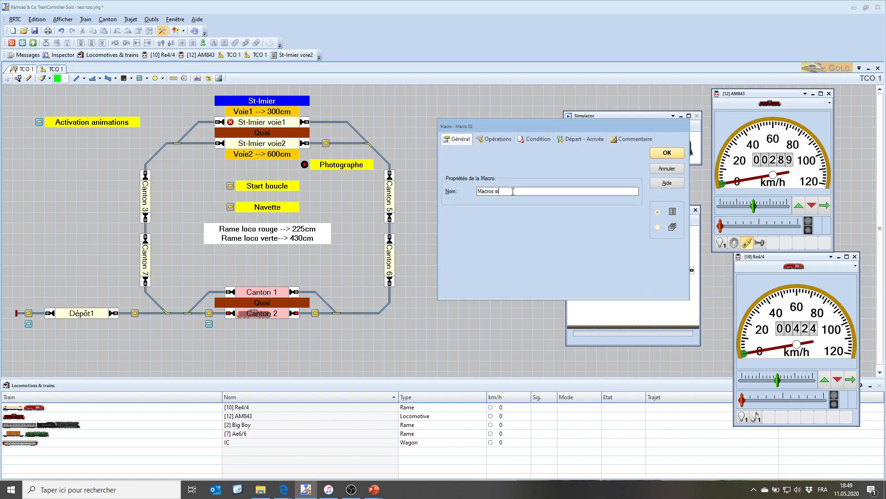
Step: Add the Sifflet locomotive operation to the whistle macro's operations
click(503, 139)
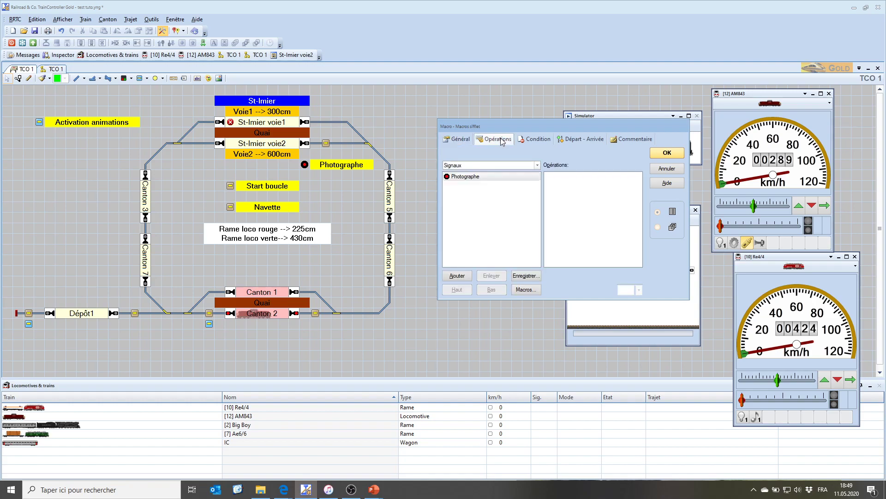
click(536, 165)
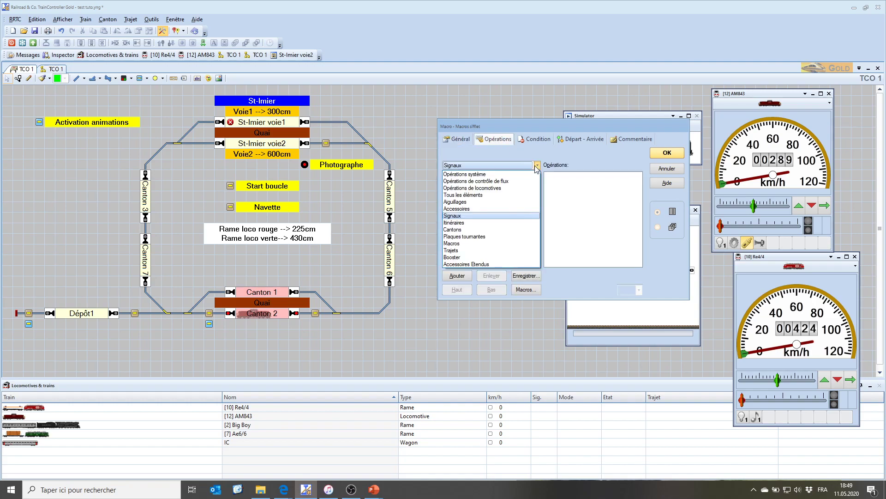
click(487, 188)
scroll(487, 192, down, 5)
scroll(488, 191, down, 5)
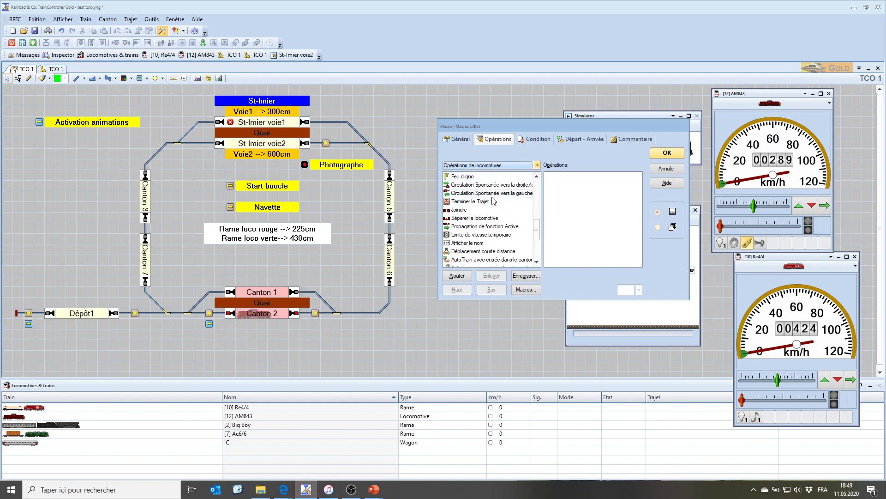
scroll(497, 185, up, 5)
scroll(499, 185, up, 5)
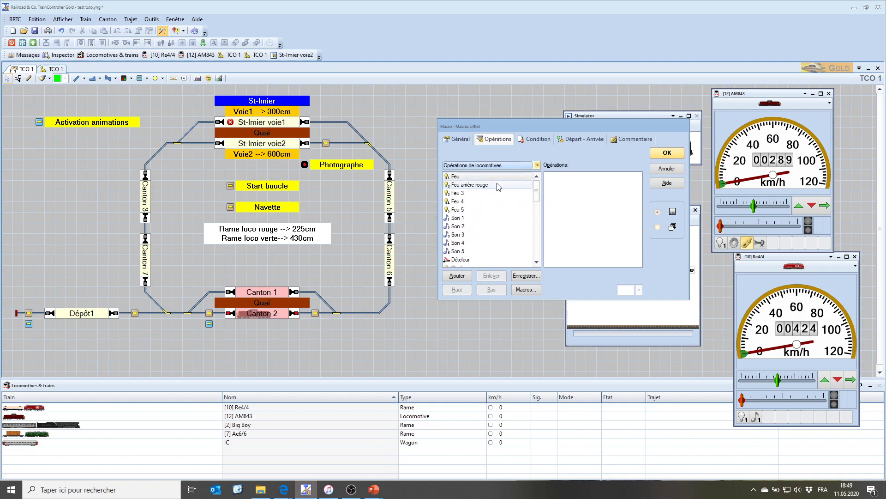
scroll(496, 186, down, 4)
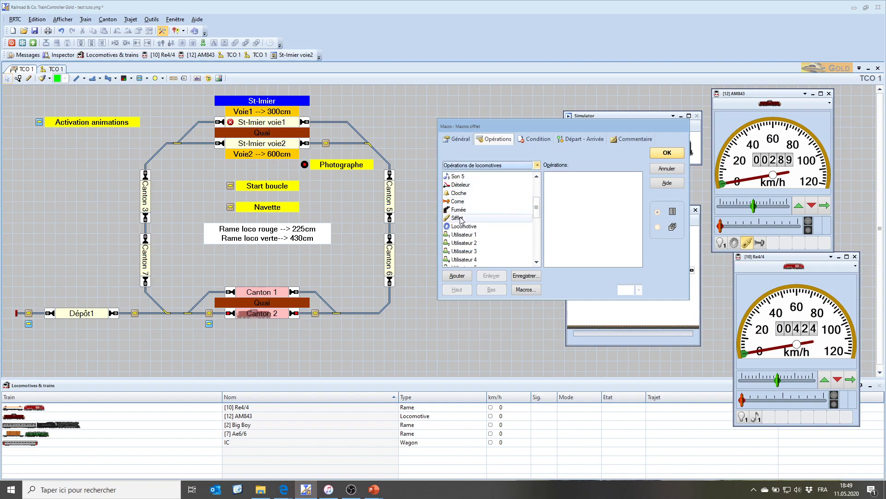
click(457, 275)
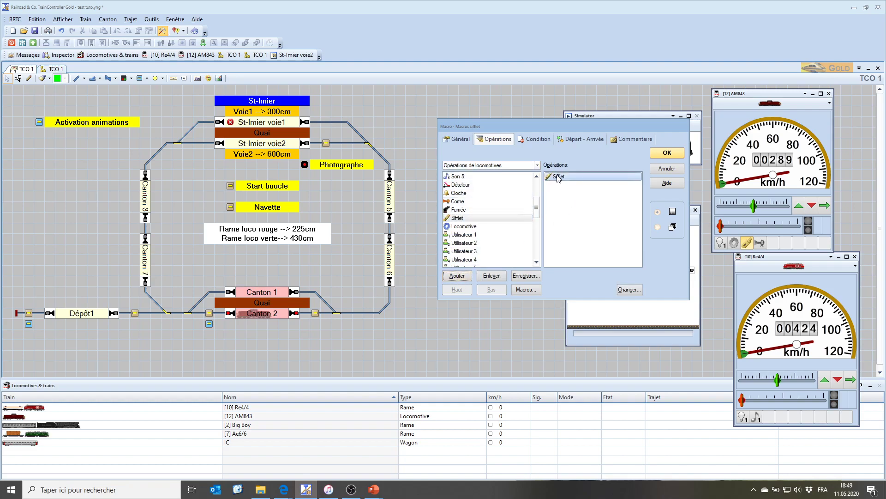
Step: Add a Délai flow-control operation after the whistle in the macro and set it to 00:00:03.000
click(537, 166)
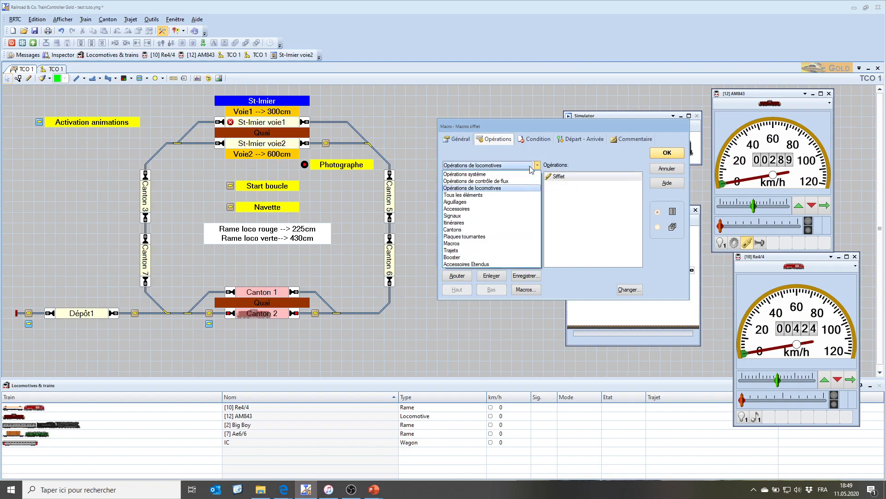
click(486, 181)
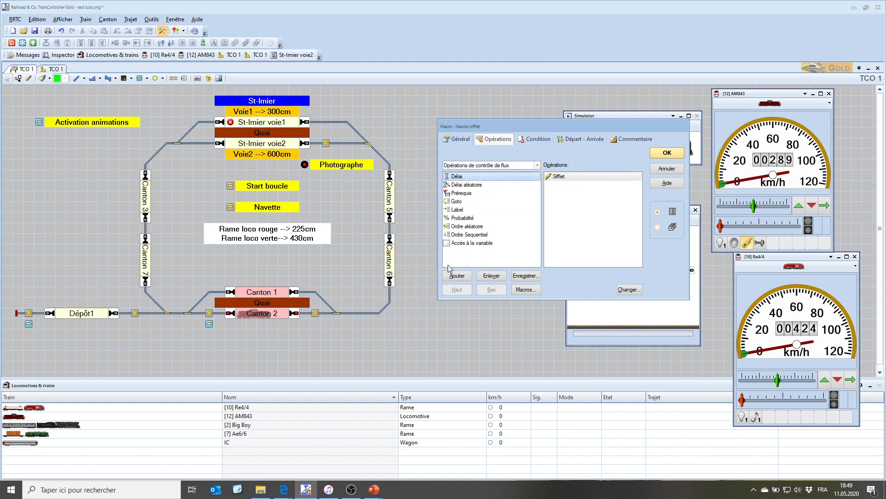
click(456, 276)
click(589, 185)
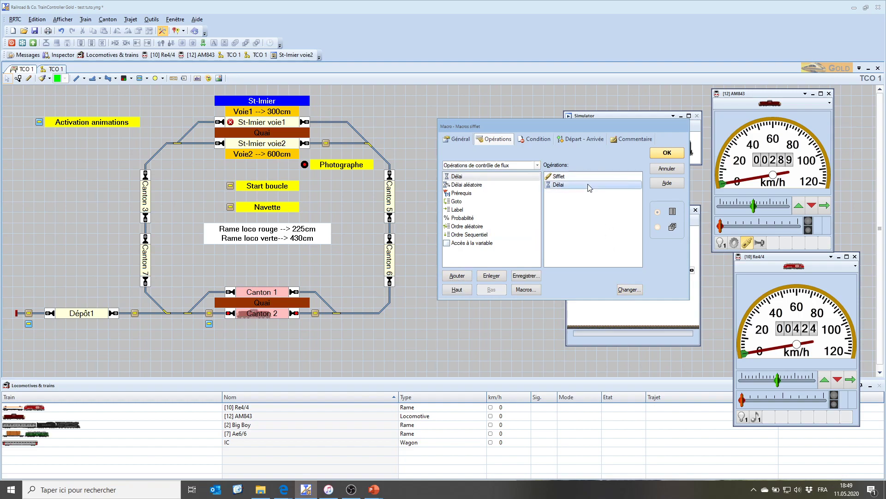
click(629, 290)
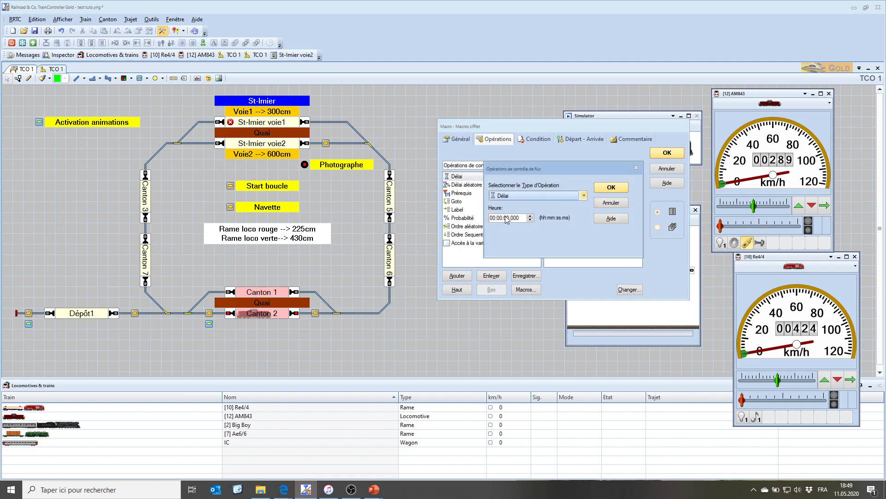
click(530, 215)
click(531, 216)
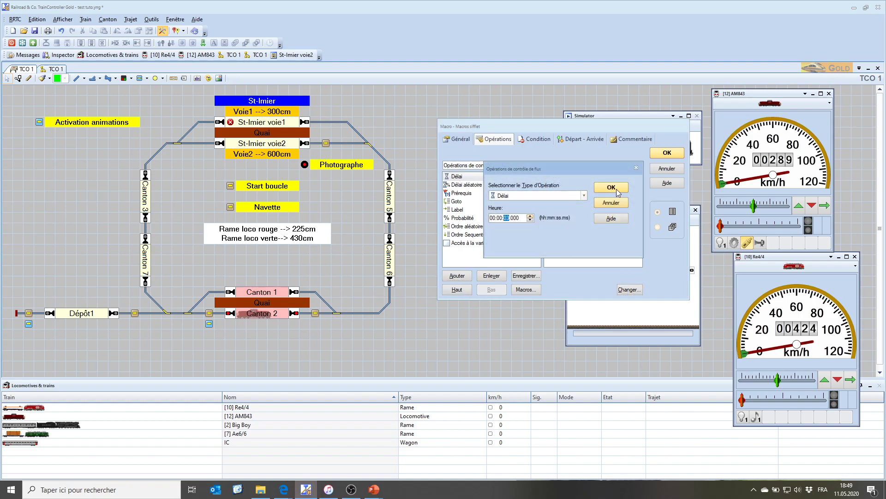
click(614, 187)
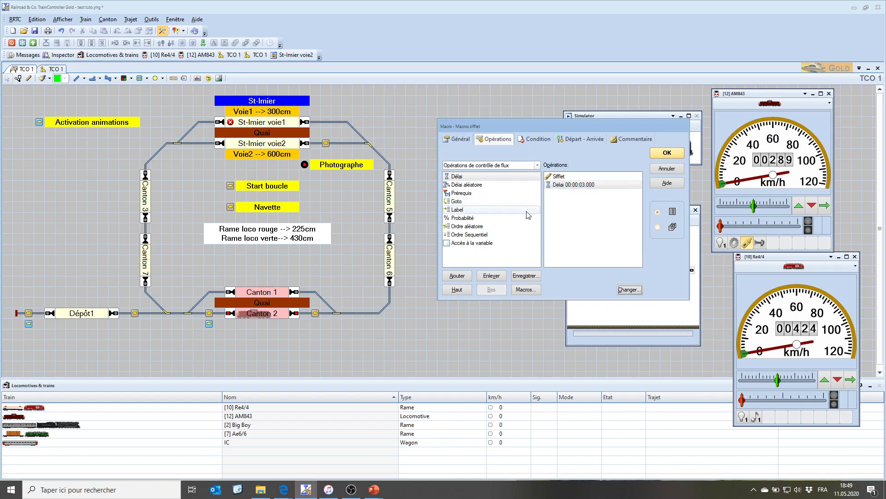
Step: Add a second Sifflet locomotive operation after the delay in the whistle macro
click(537, 165)
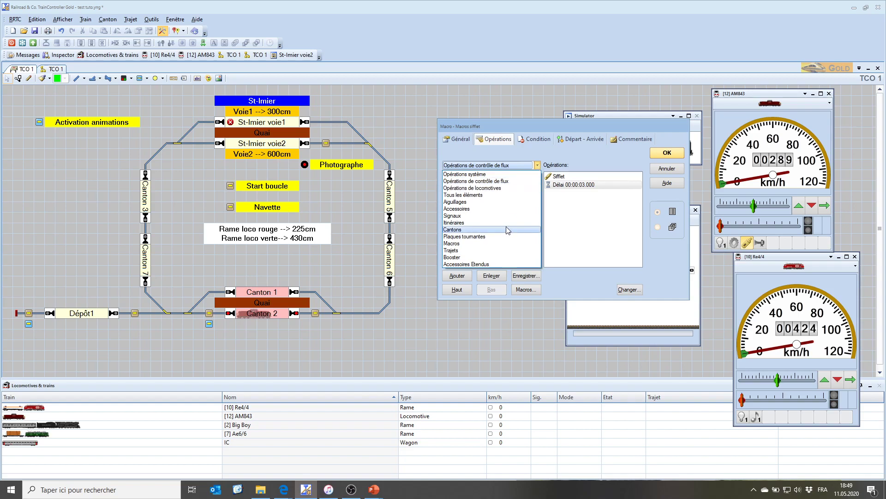
click(480, 187)
scroll(471, 249, down, 2)
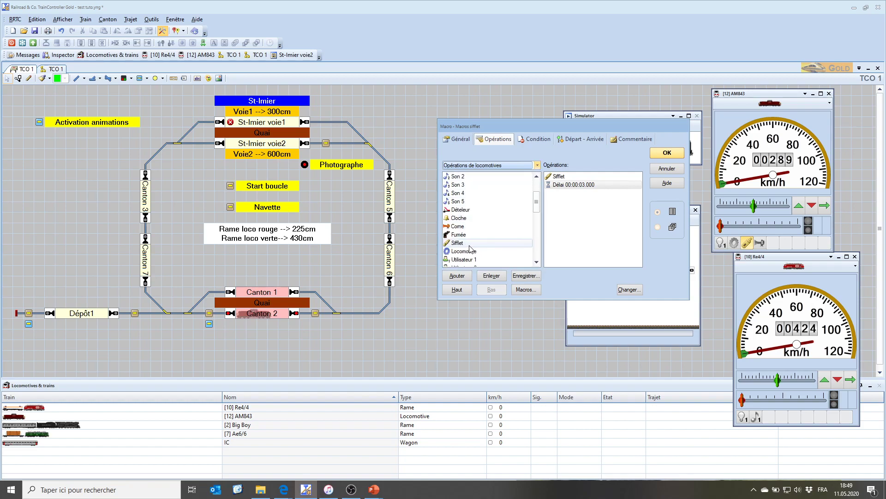
click(469, 243)
click(458, 276)
click(573, 193)
Step: Set the second Sifflet operation's function state to off, then save the macro and close the macro list
click(631, 291)
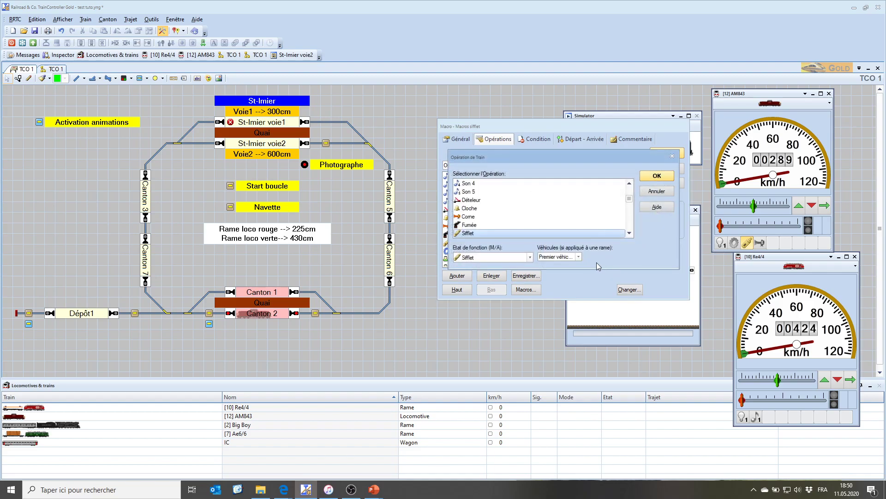
click(530, 256)
click(467, 264)
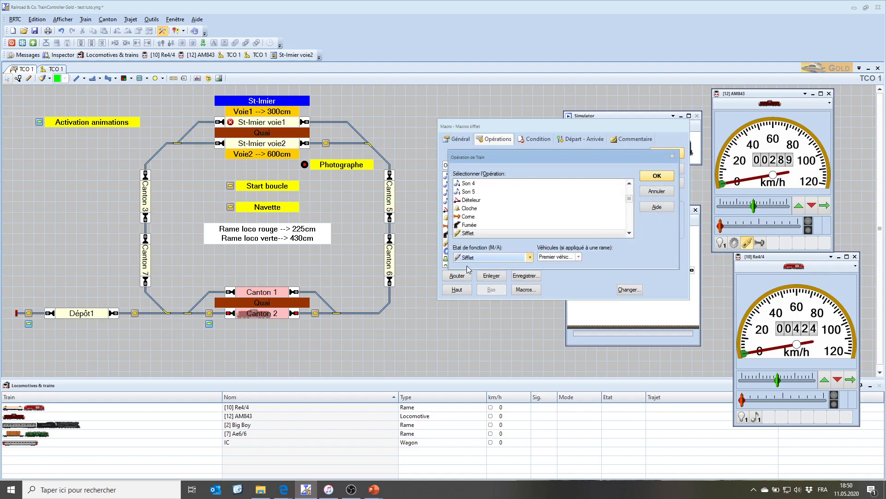
click(658, 177)
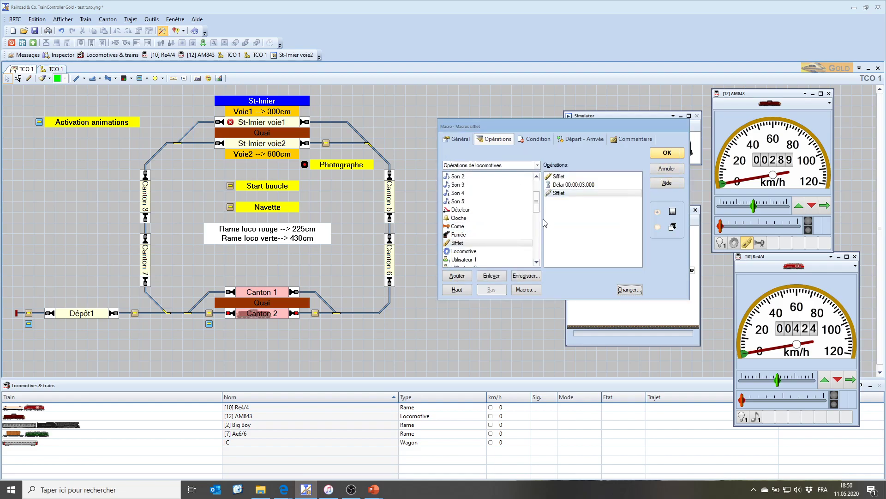
click(659, 157)
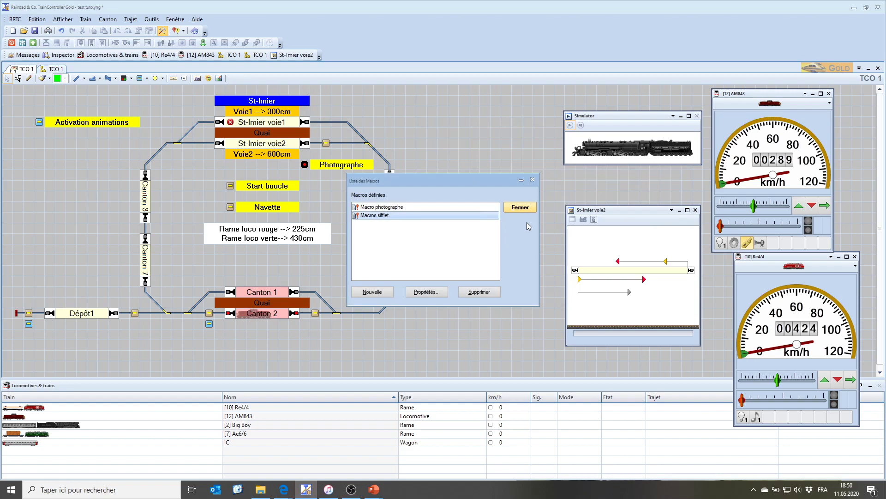
click(528, 210)
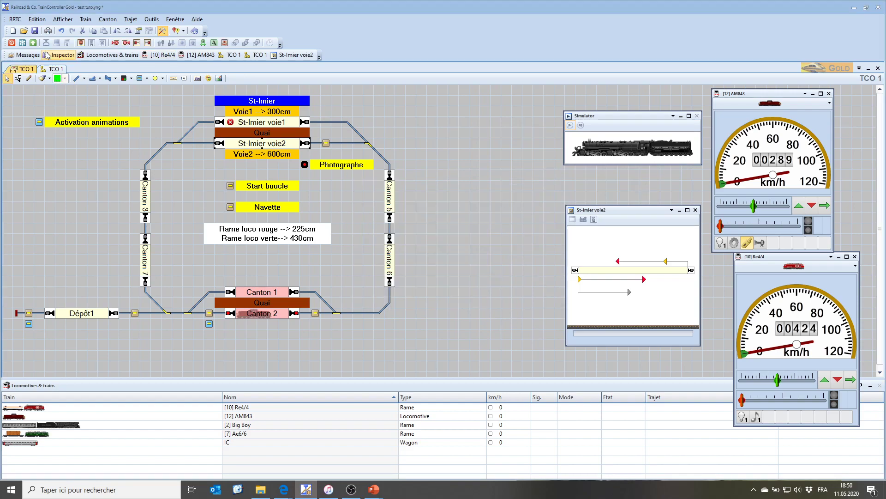
Step: Remove all existing operations from the Marq photographe action marker in block St-Imier voie2
click(463, 153)
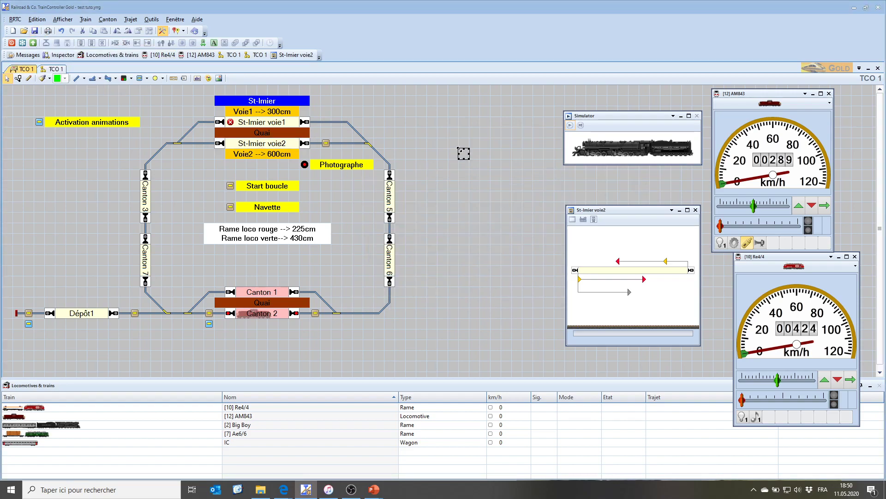
double_click(278, 147)
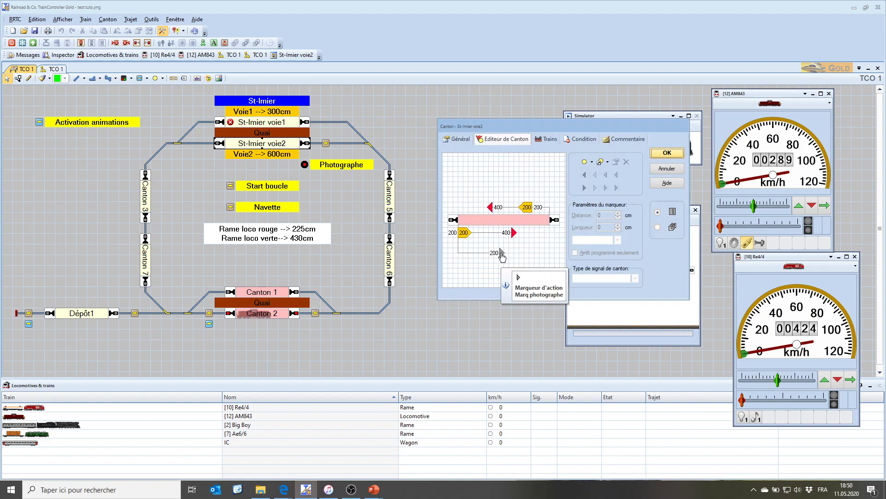
double_click(501, 253)
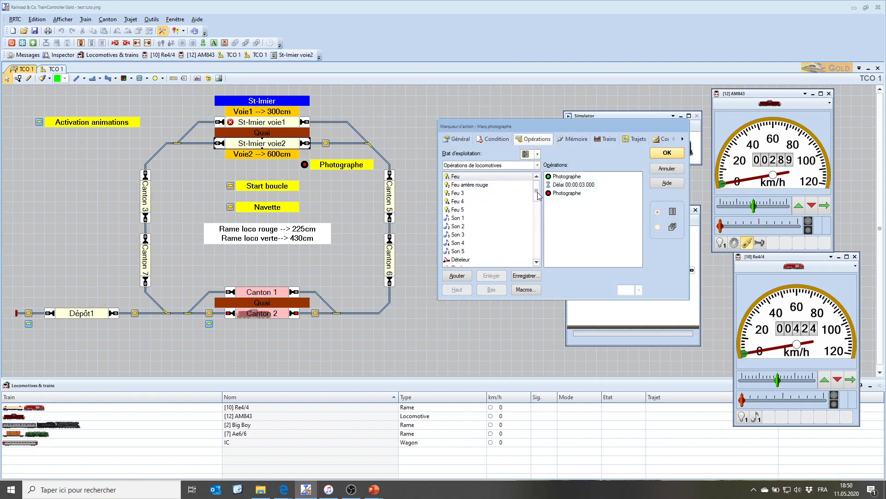
click(567, 193)
click(492, 275)
click(574, 185)
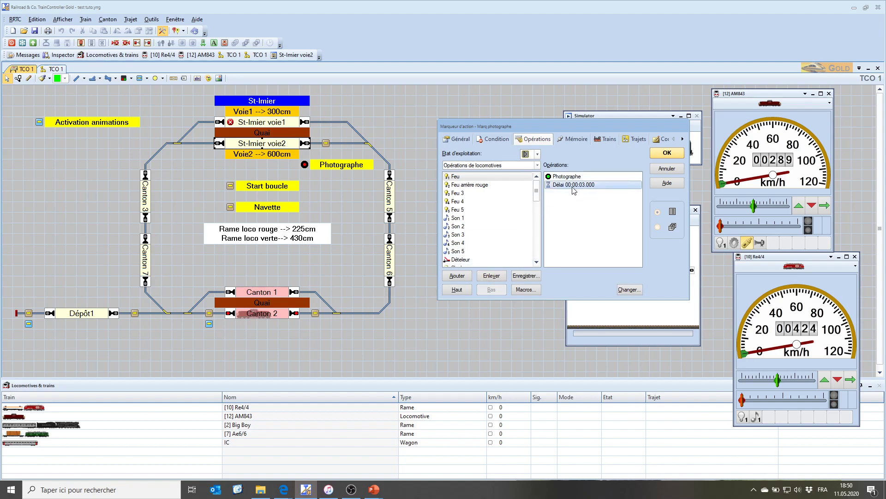
click(493, 275)
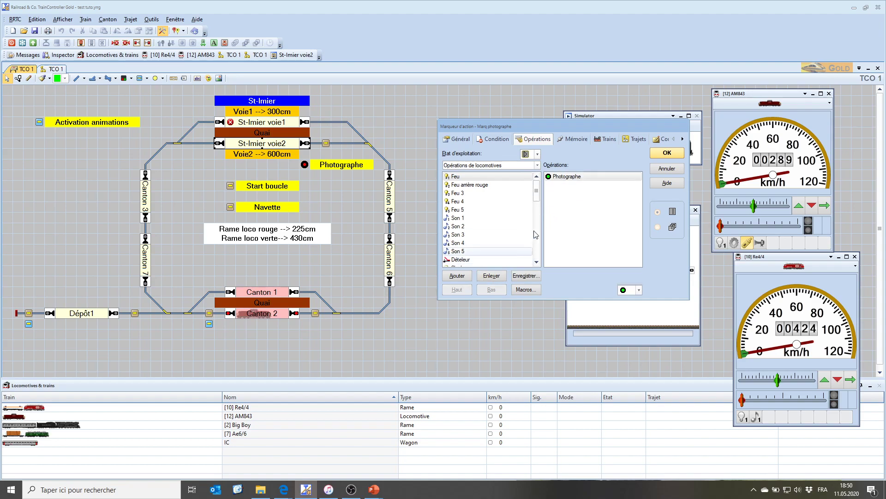
click(493, 275)
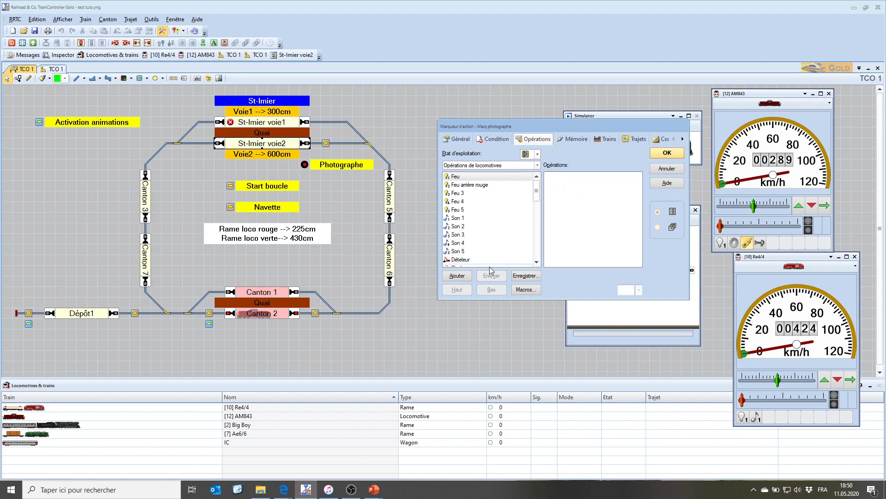
Step: Add Macro photographe as the marker's operation and save both the marker and the St-Imier voie2 block
click(537, 165)
click(484, 243)
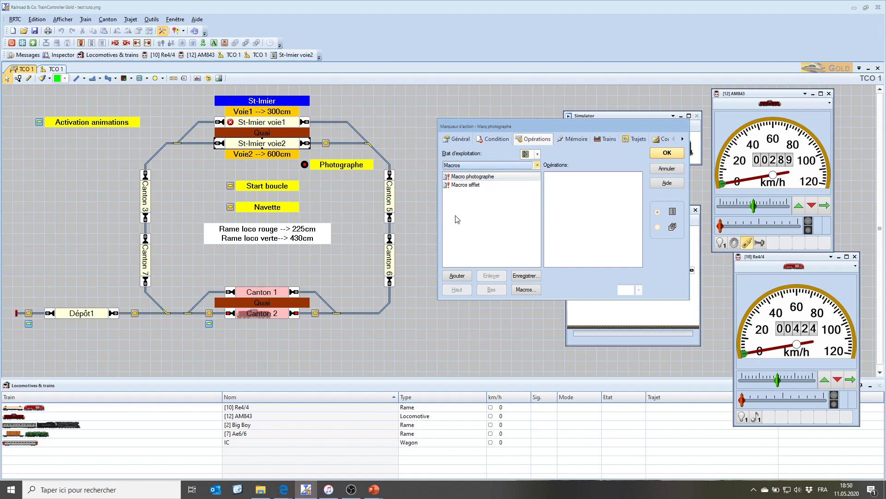
click(473, 177)
click(459, 277)
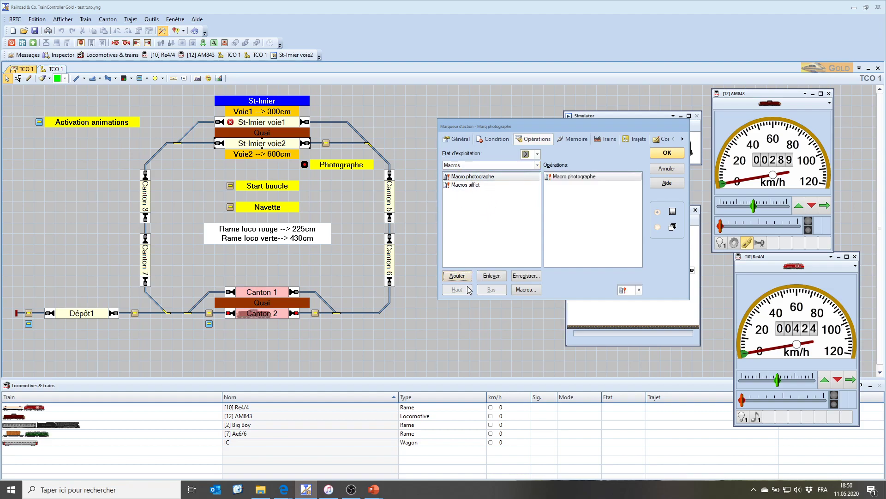
click(673, 154)
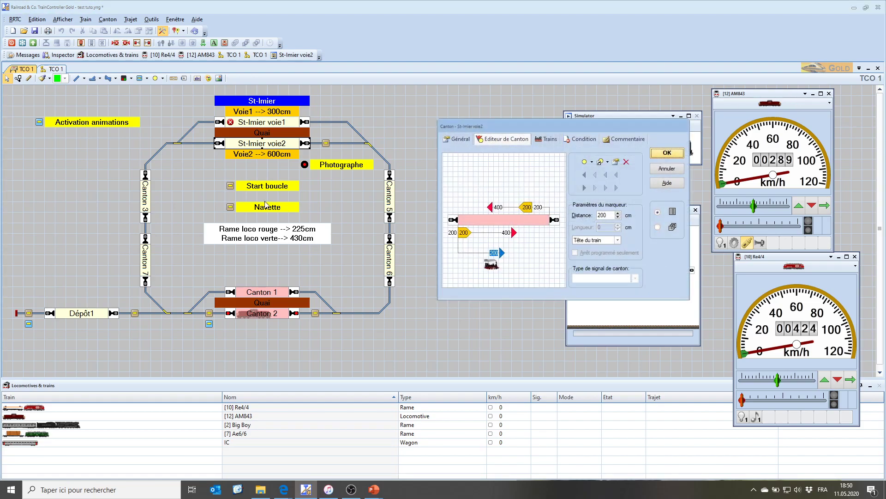
click(667, 152)
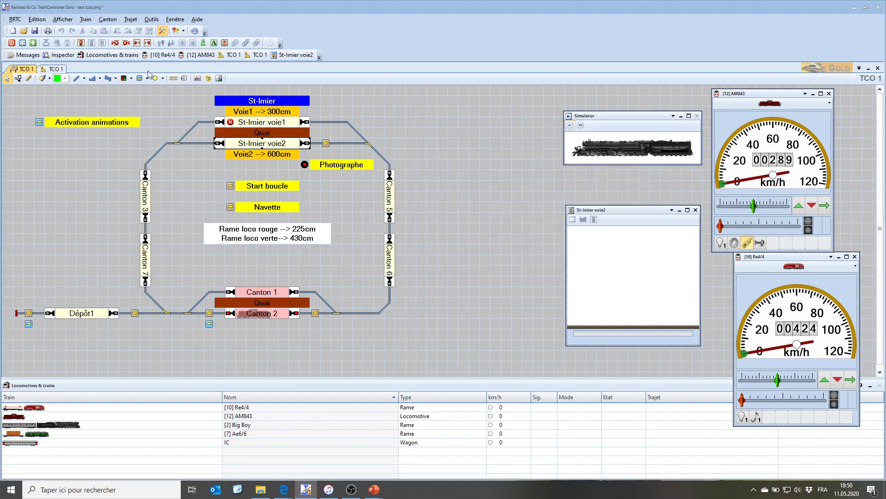
Step: Switch off edit mode, move locomotive [12] AM843 from Canton 2 to Canton 3 and clear Canton 2's occupancy
click(163, 31)
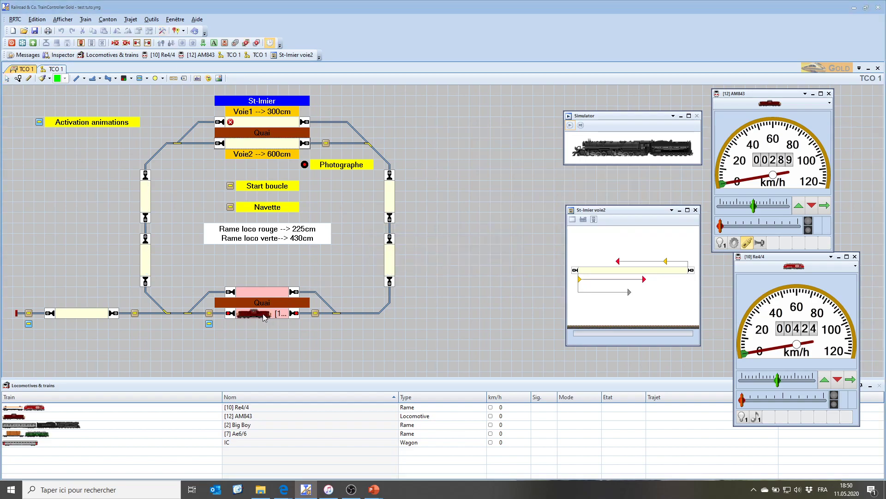
drag(225, 301, 150, 197)
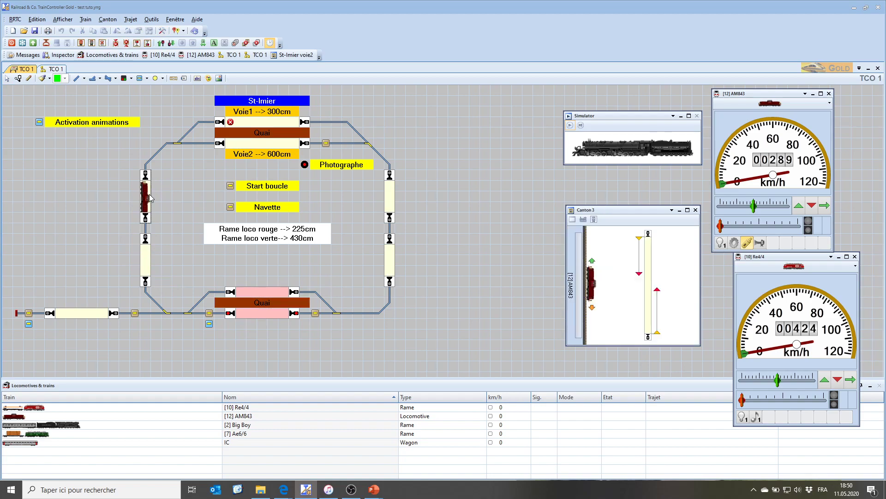
click(652, 260)
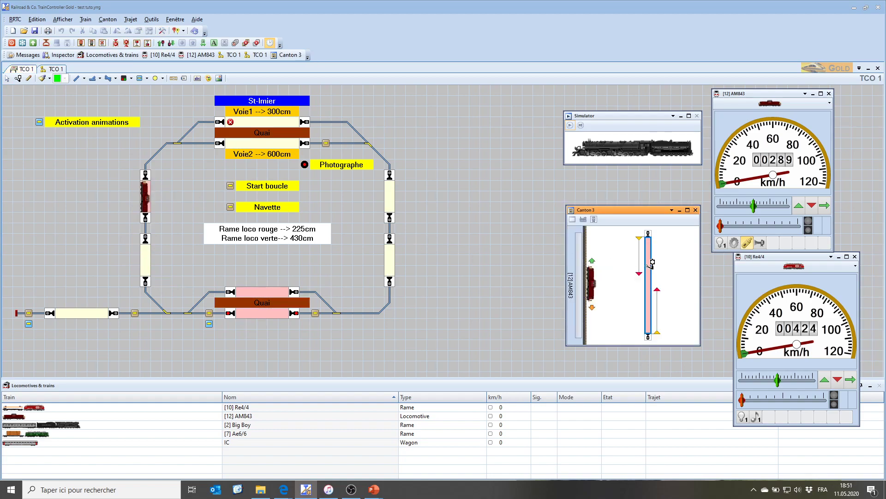
click(270, 313)
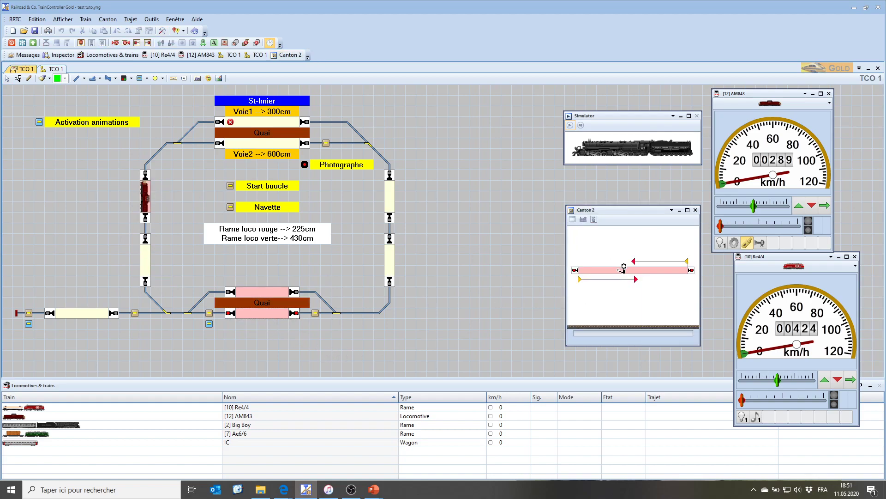
click(622, 269)
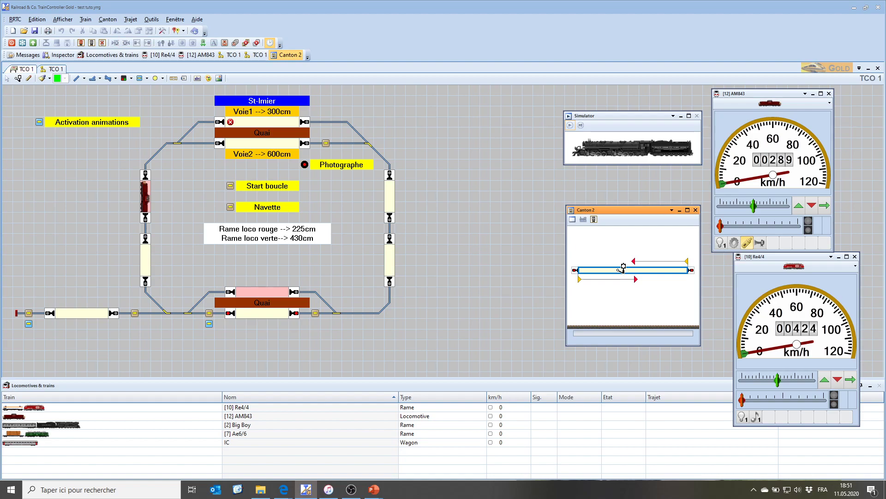
Step: Start the simulator and run the loop with Start boucle, switching on Activation animations
click(570, 126)
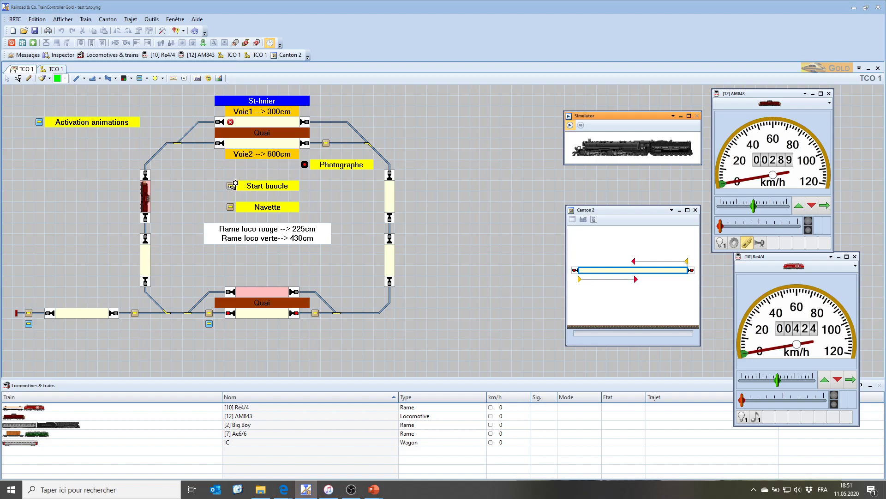
click(234, 185)
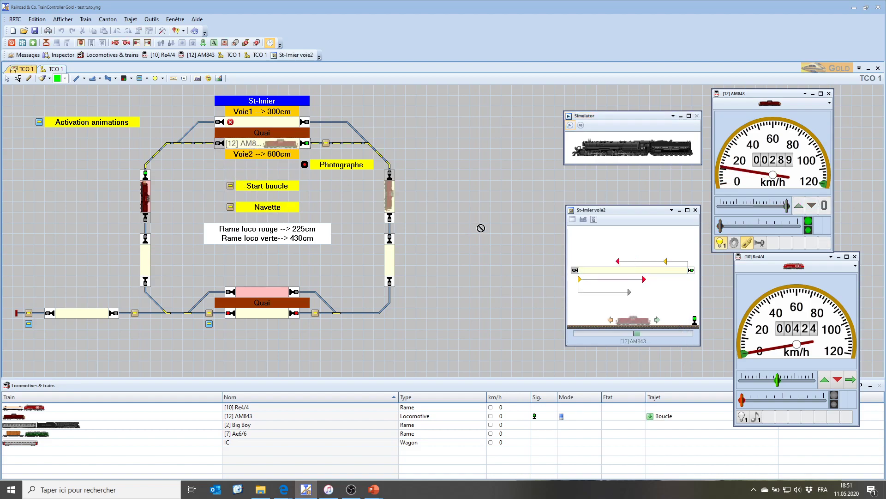
click(42, 122)
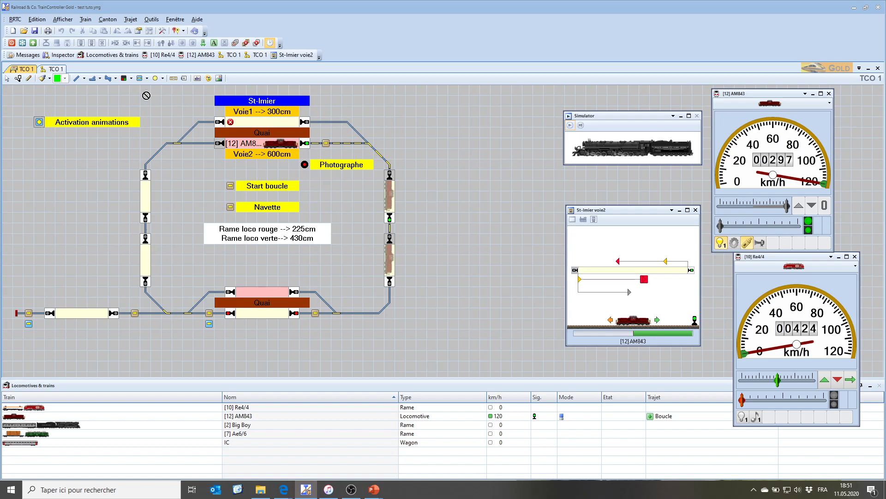
Step: Stop all active routes and move locomotive [12] AM843 back to Canton 3 as an occupied block
click(234, 44)
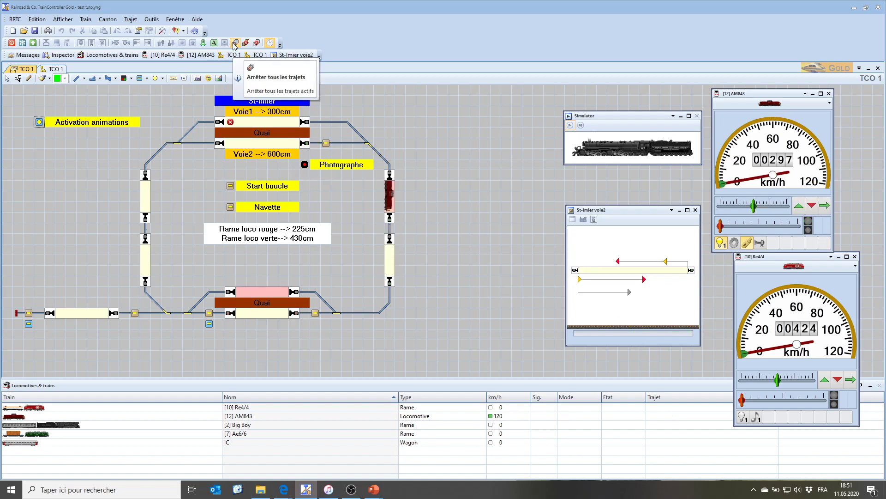
click(392, 196)
drag(146, 188, 651, 260)
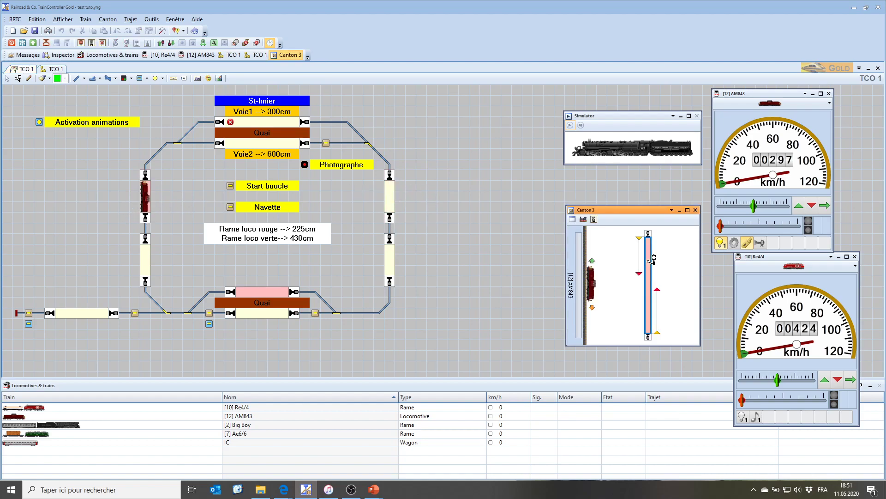
Step: Lock the St-Imier voie2 block and unlock the St-Imier voie1 block
click(256, 144)
click(116, 43)
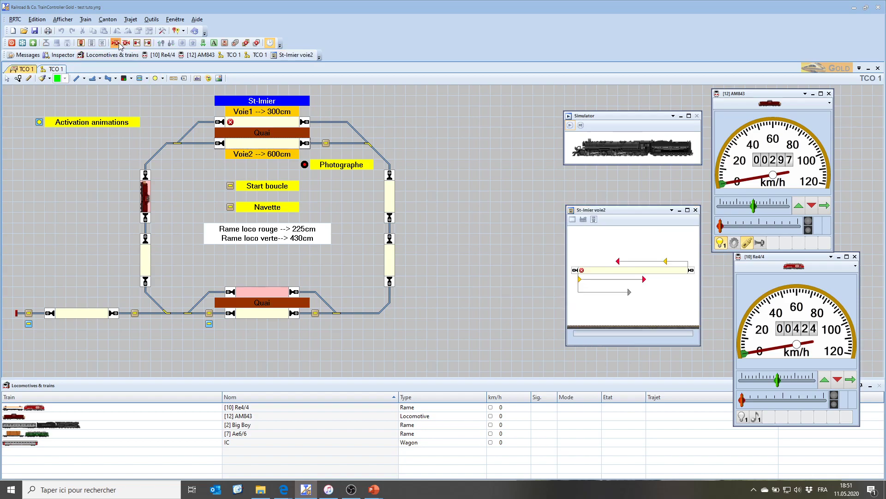
click(241, 124)
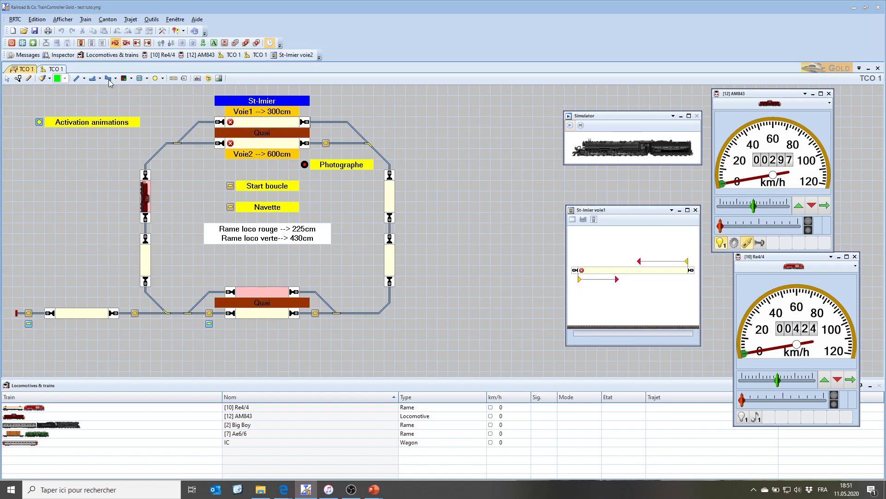
click(114, 43)
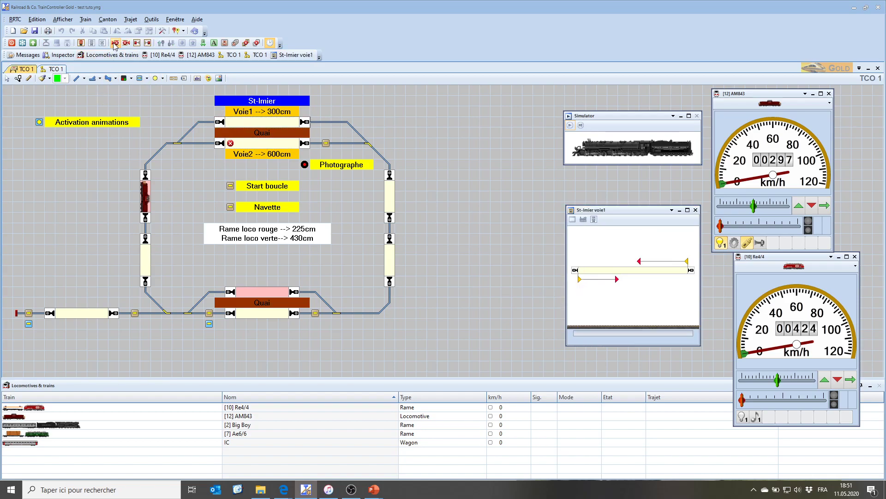
Step: Switch on edit mode and add an action marker to the St-Imier voie1 block at a distance of 200 cm
click(162, 30)
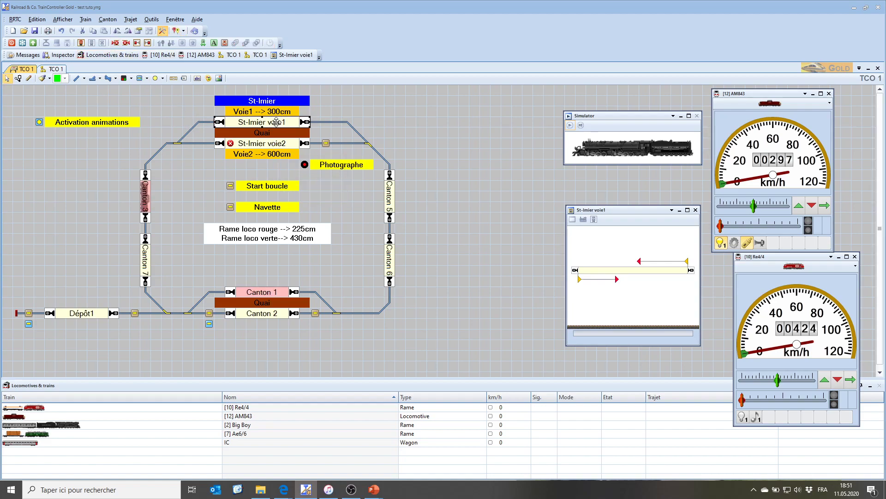
double_click(276, 122)
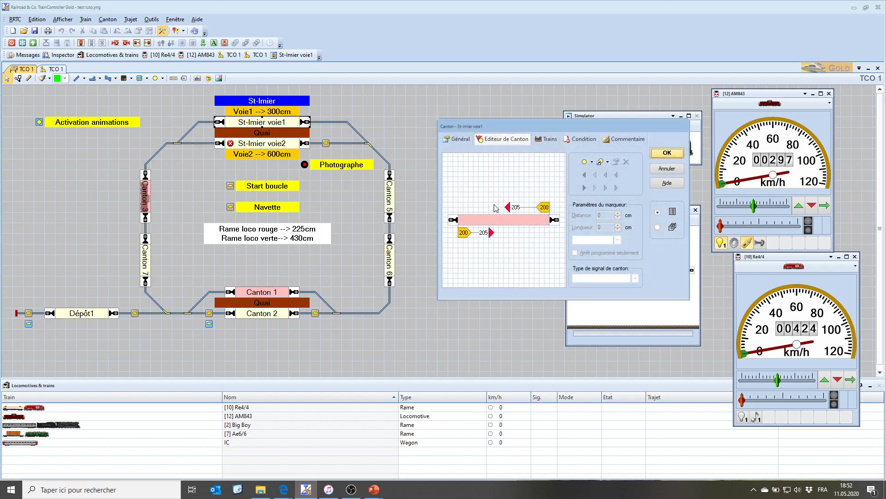
click(499, 225)
click(616, 189)
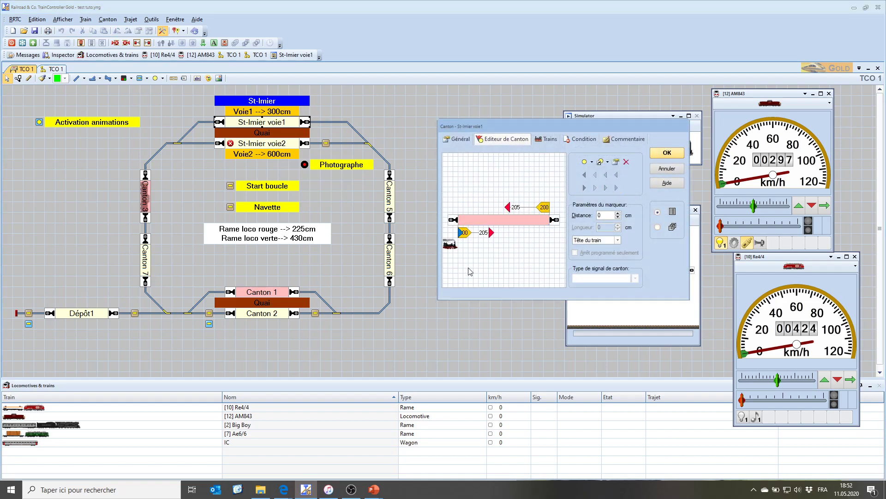
drag(460, 234, 508, 253)
double_click(605, 215)
text(200)
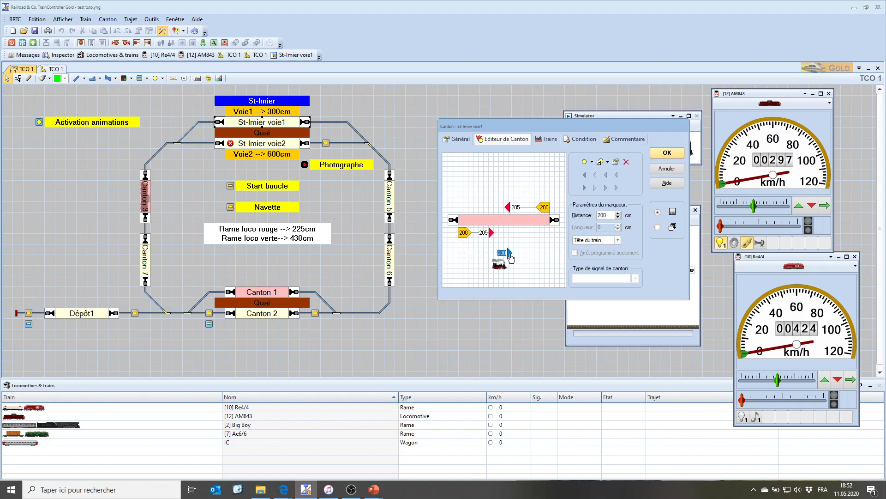
key(Return)
Step: Name the new action marker Marq photographe Sti V1 and add Macro photographe to its operations
click(594, 219)
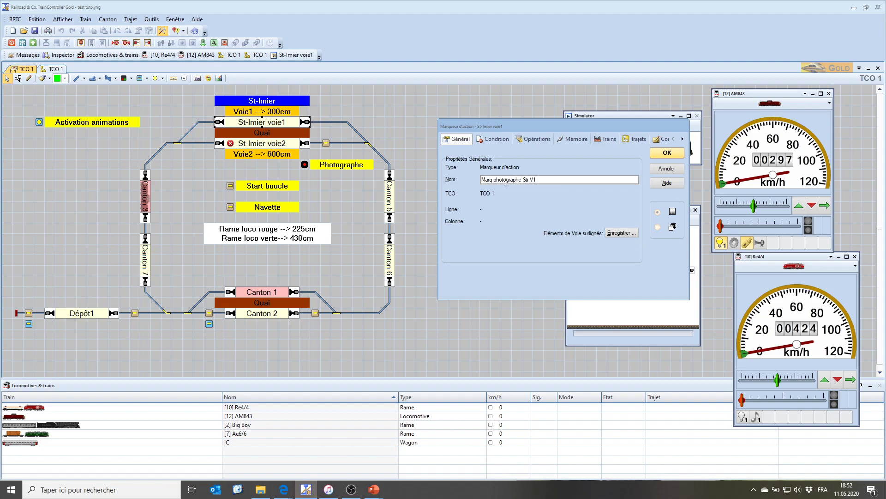
click(525, 140)
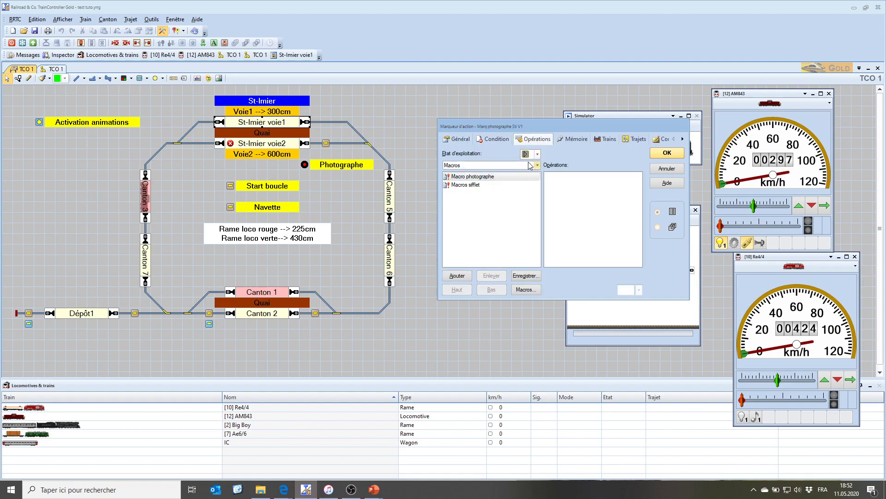
click(537, 165)
click(489, 249)
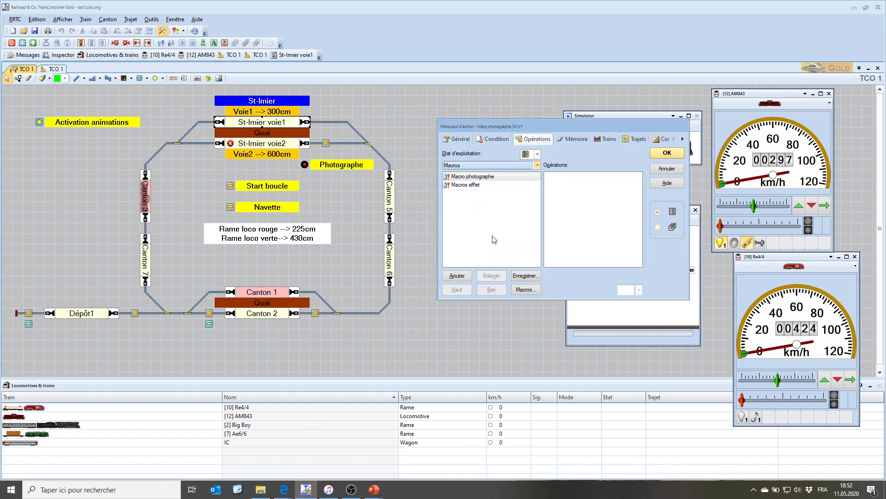
double_click(472, 177)
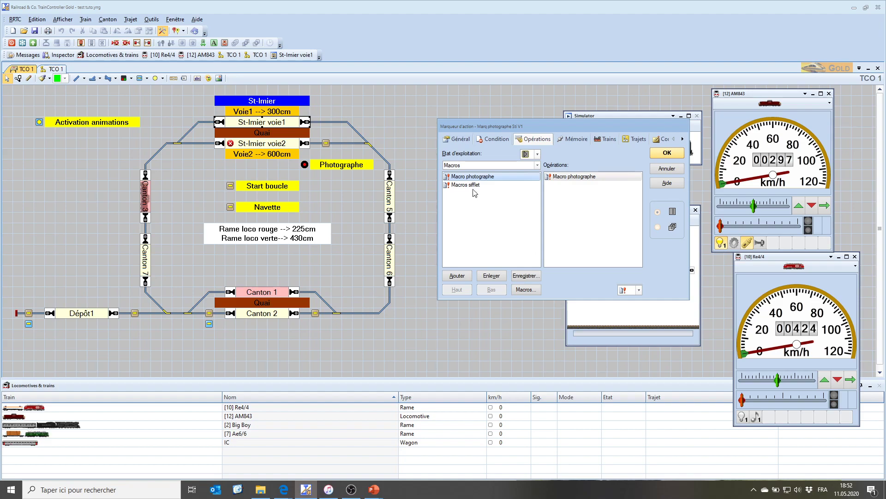
Step: Add a Délai flow control operation of 00:00:02.000 after Macro photographe in the marker's operations
click(537, 165)
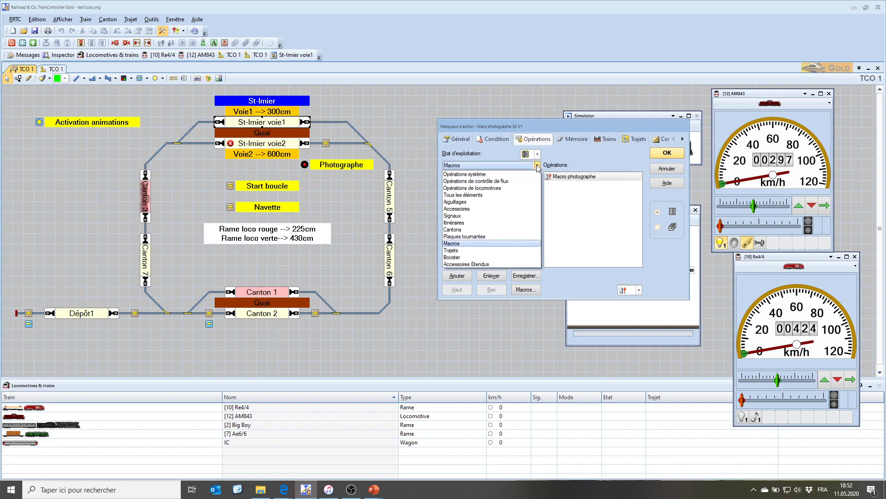
click(504, 184)
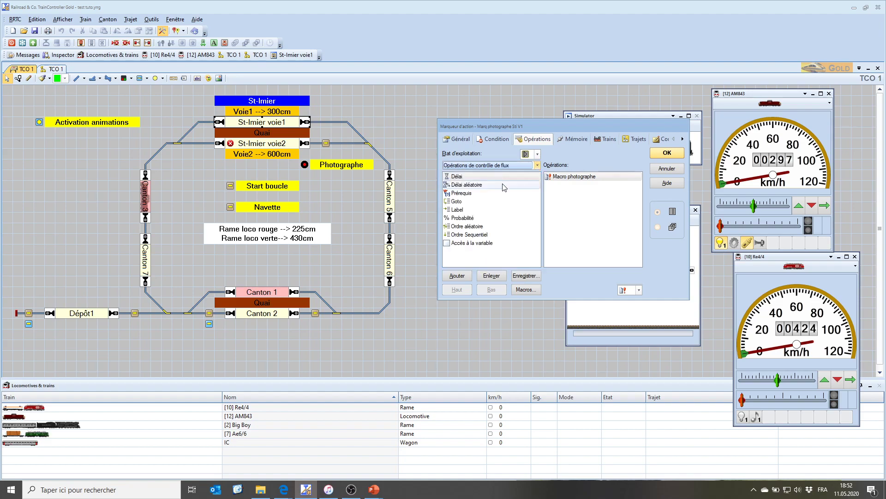
double_click(469, 179)
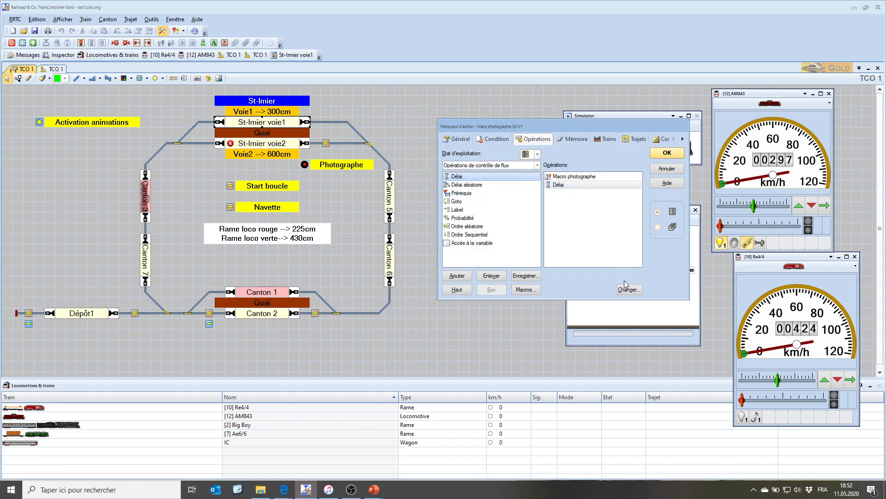
click(624, 290)
click(507, 219)
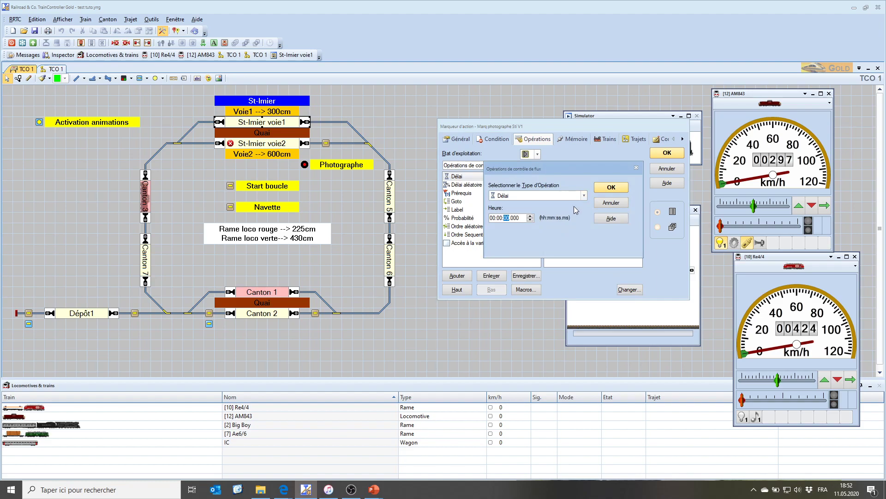
click(530, 215)
click(598, 193)
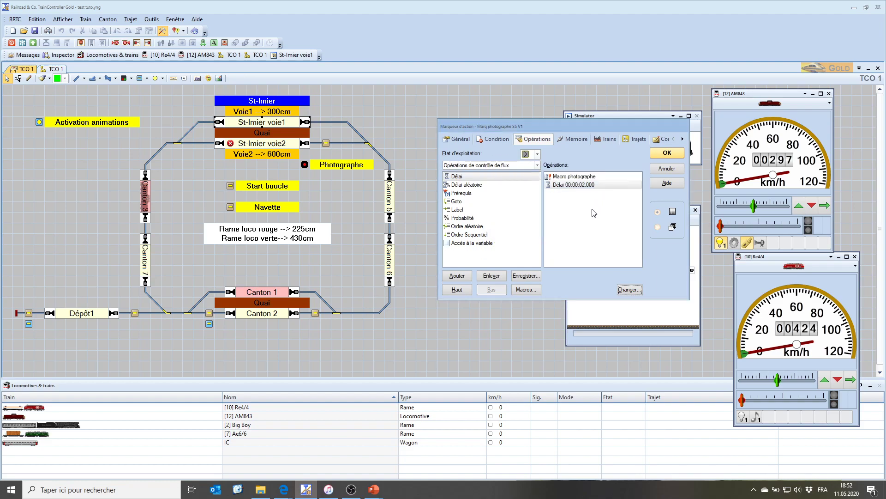
Step: Add Macros sifflet as the marker's last operation and save both the marker and the St-Imier voie1 block
click(538, 165)
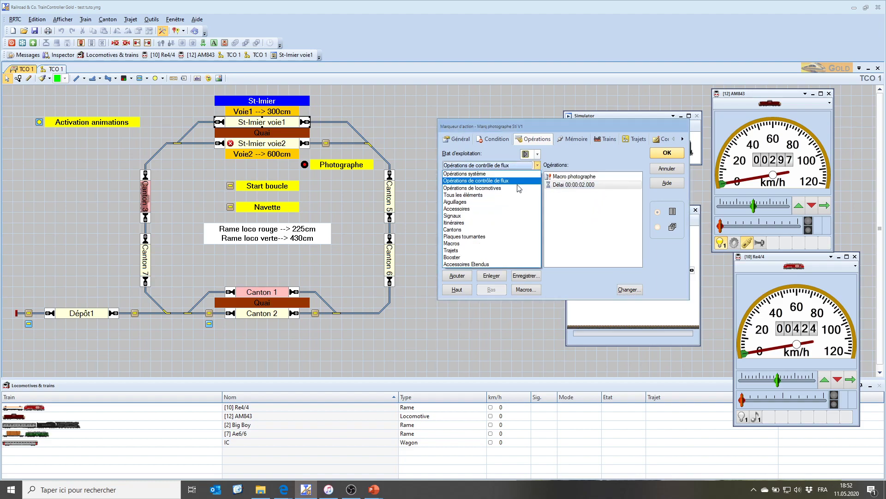
click(485, 187)
click(485, 165)
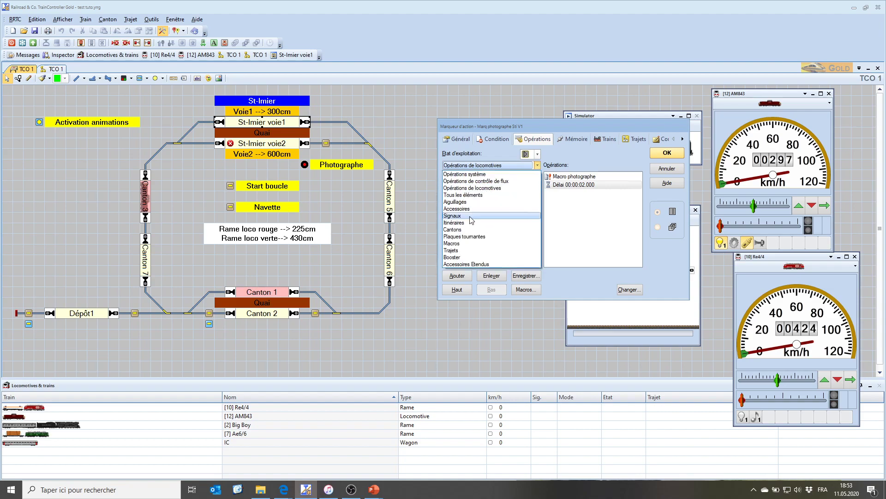
click(473, 243)
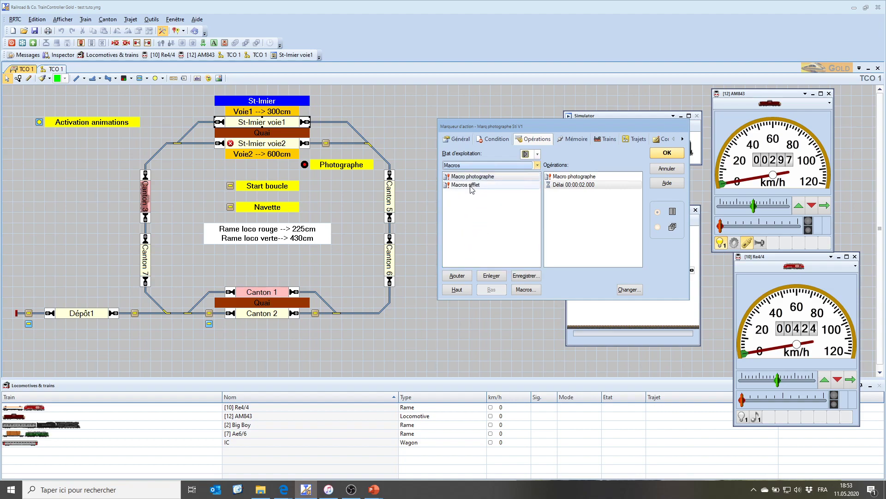
double_click(471, 187)
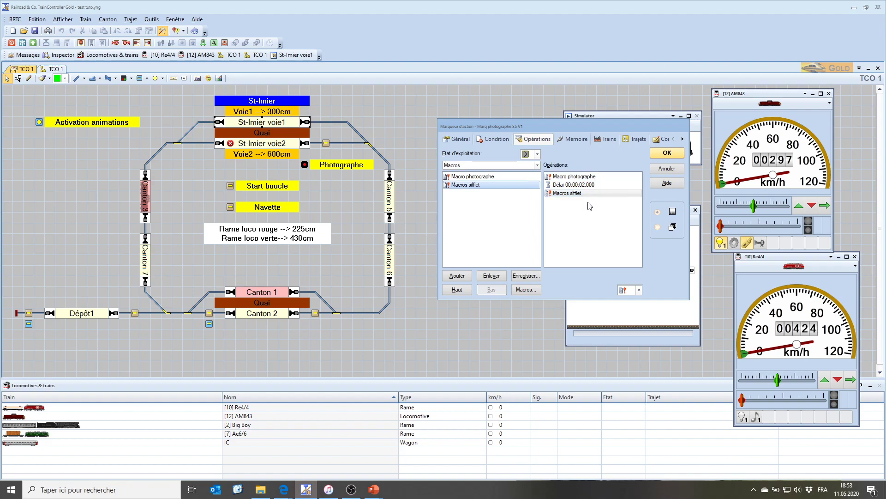
right_click(567, 222)
key(Escape)
click(669, 155)
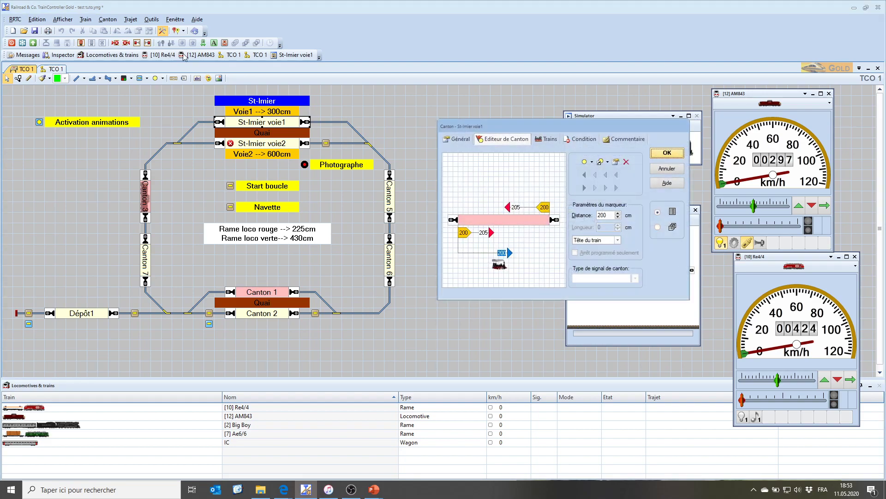
click(659, 156)
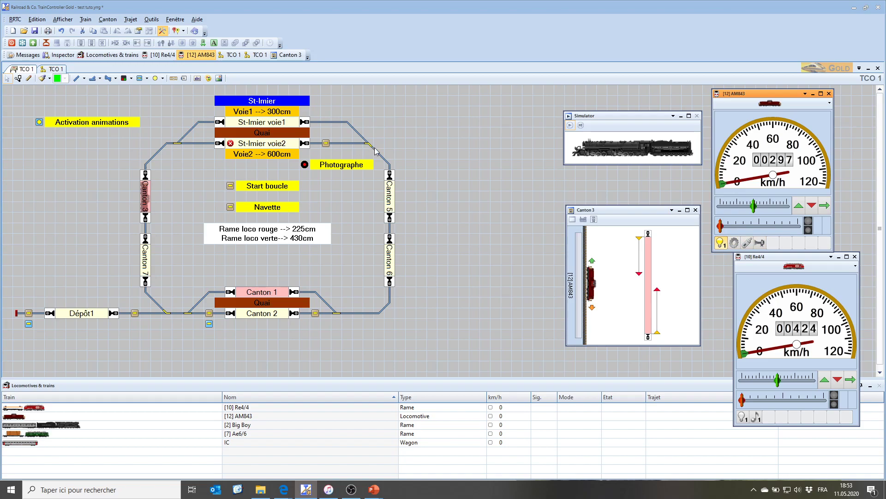
Step: Save the layout file and switch off edit mode without restarting the interrupted routes
click(36, 32)
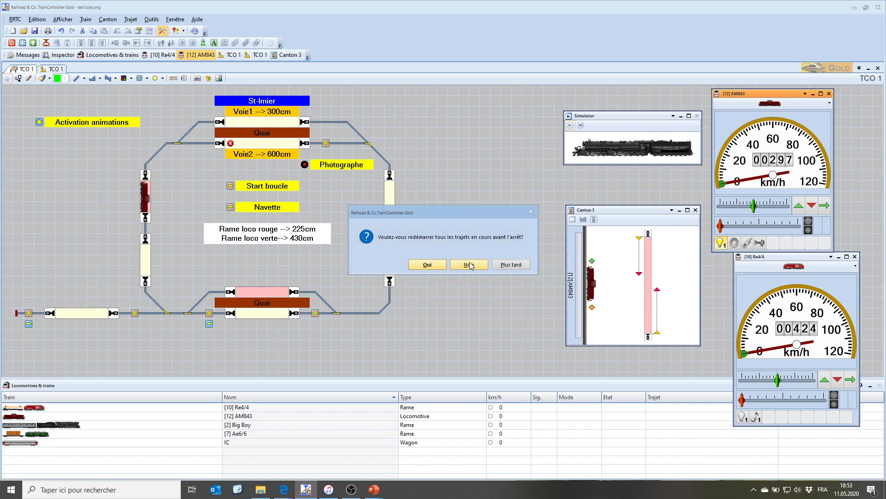
click(468, 265)
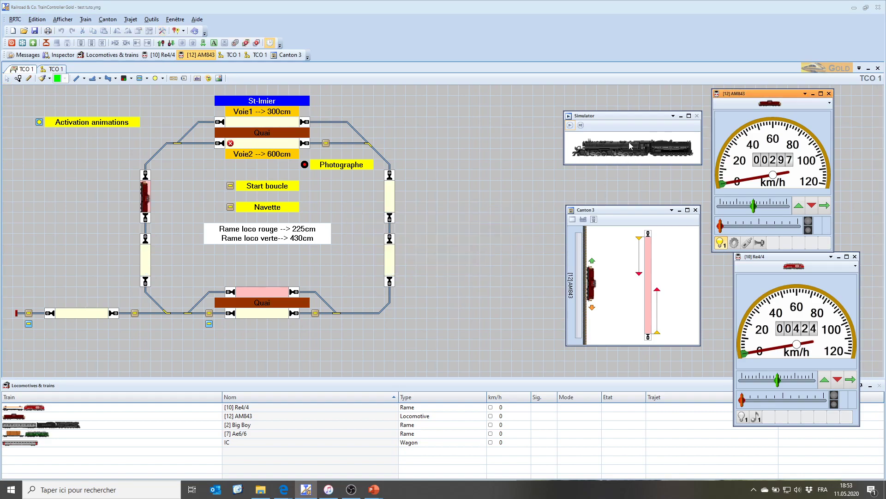
Step: Start the simulator and run the loop with Start boucle while displaying the St-Imier voie1 block
click(570, 125)
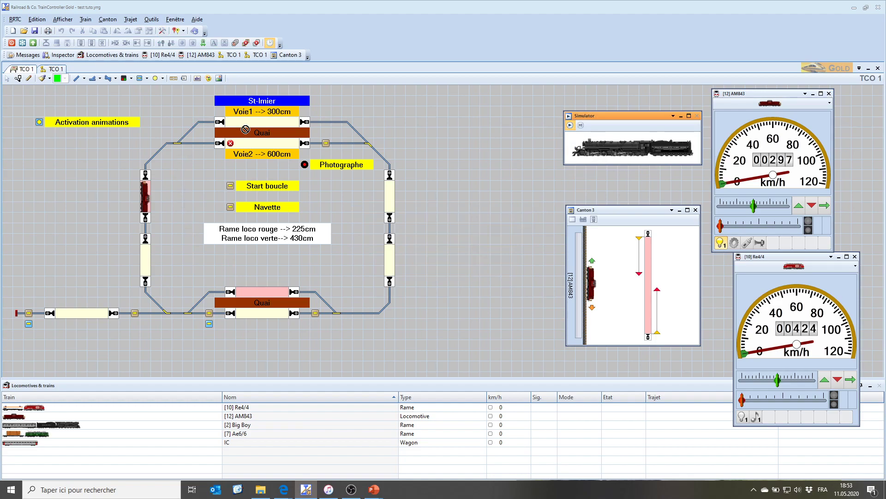
click(241, 130)
click(239, 126)
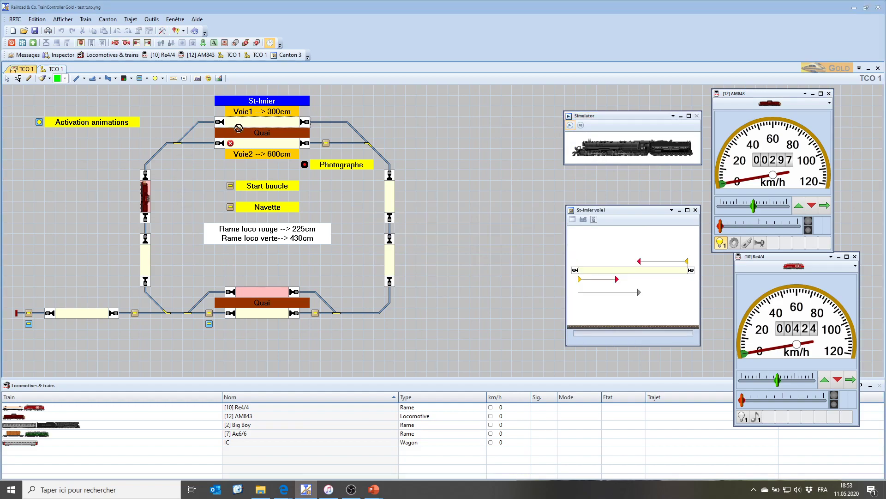
click(237, 183)
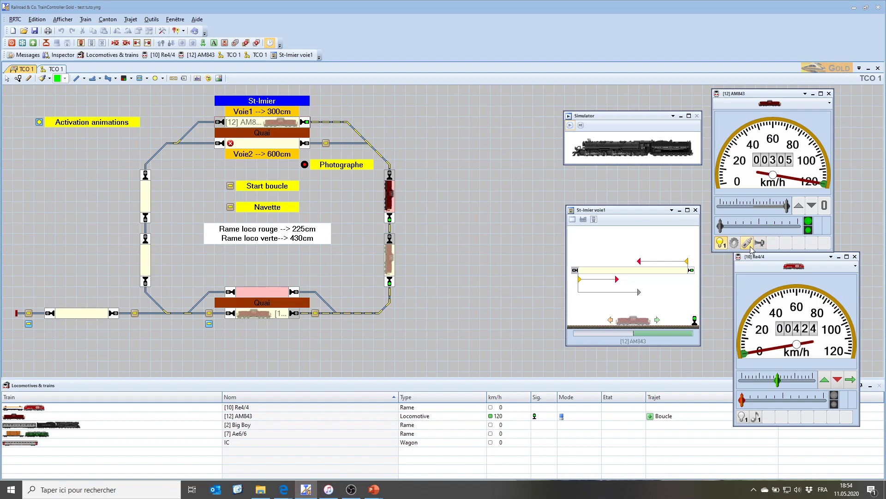
Step: Stop all active routes and return locomotive [12] AM843 from the loop to Canton 3
drag(751, 249, 360, 166)
click(570, 126)
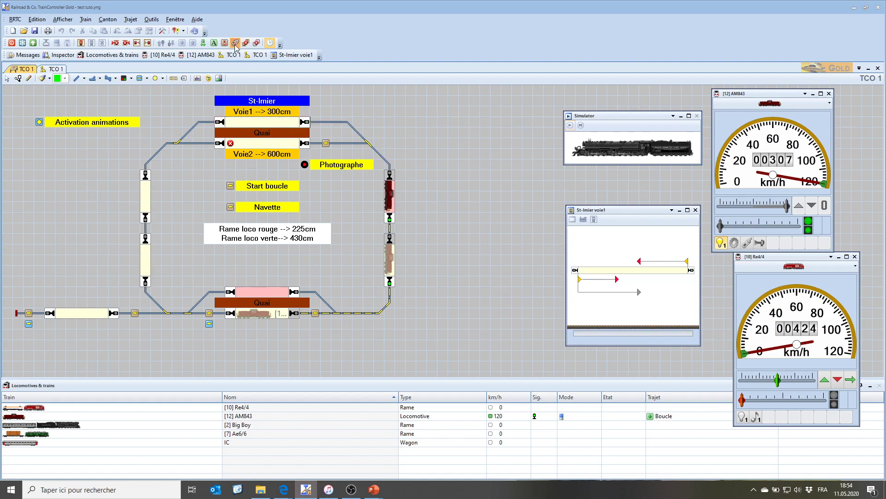
drag(393, 265, 143, 194)
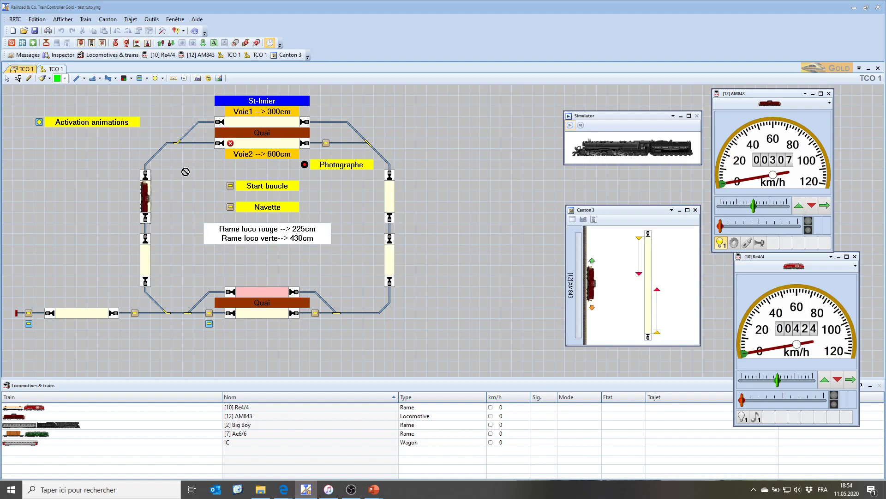
Step: Rerun the loop with Start boucle, placing the [12] AM843 window beside the track plan and returning it above the [10] Re4/4 window
click(235, 185)
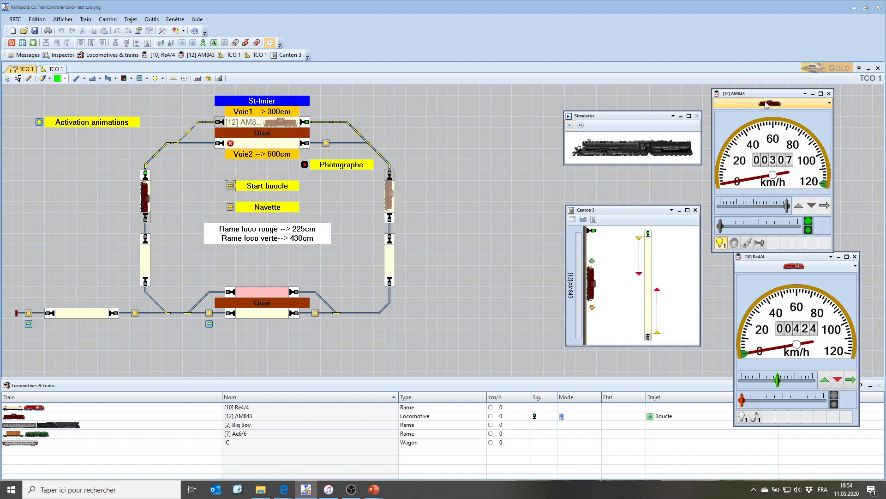
drag(765, 94, 449, 94)
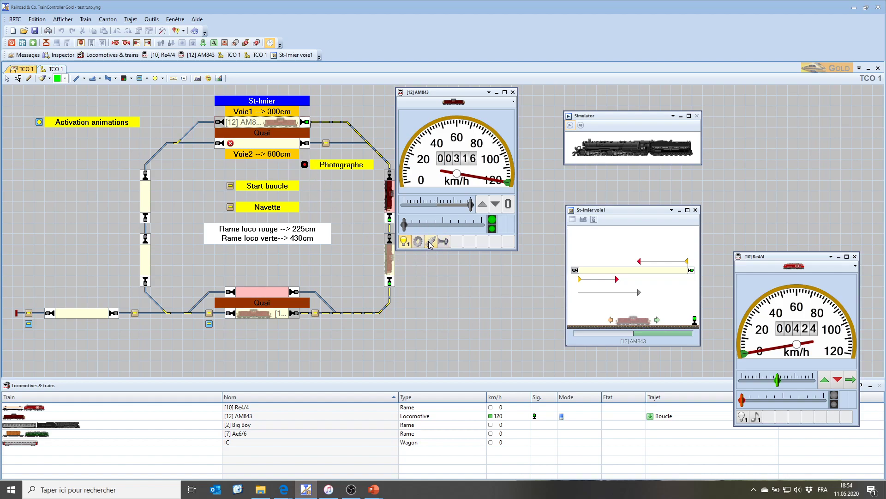
drag(453, 96, 796, 97)
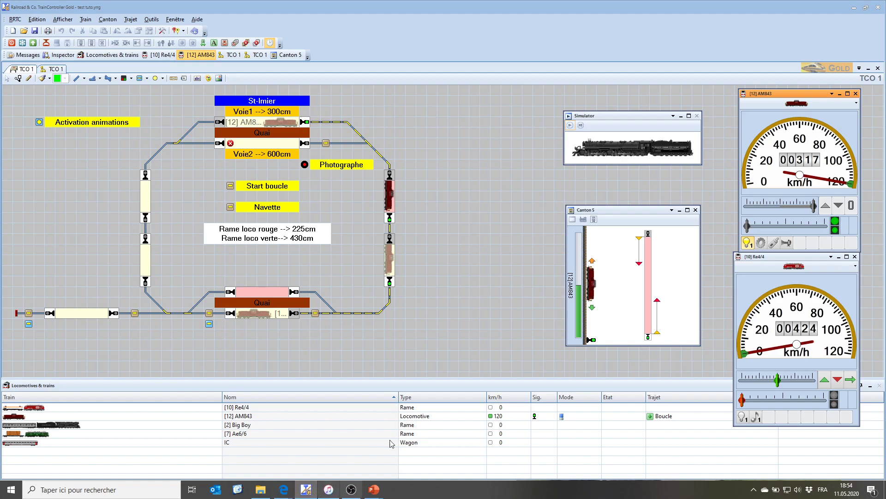